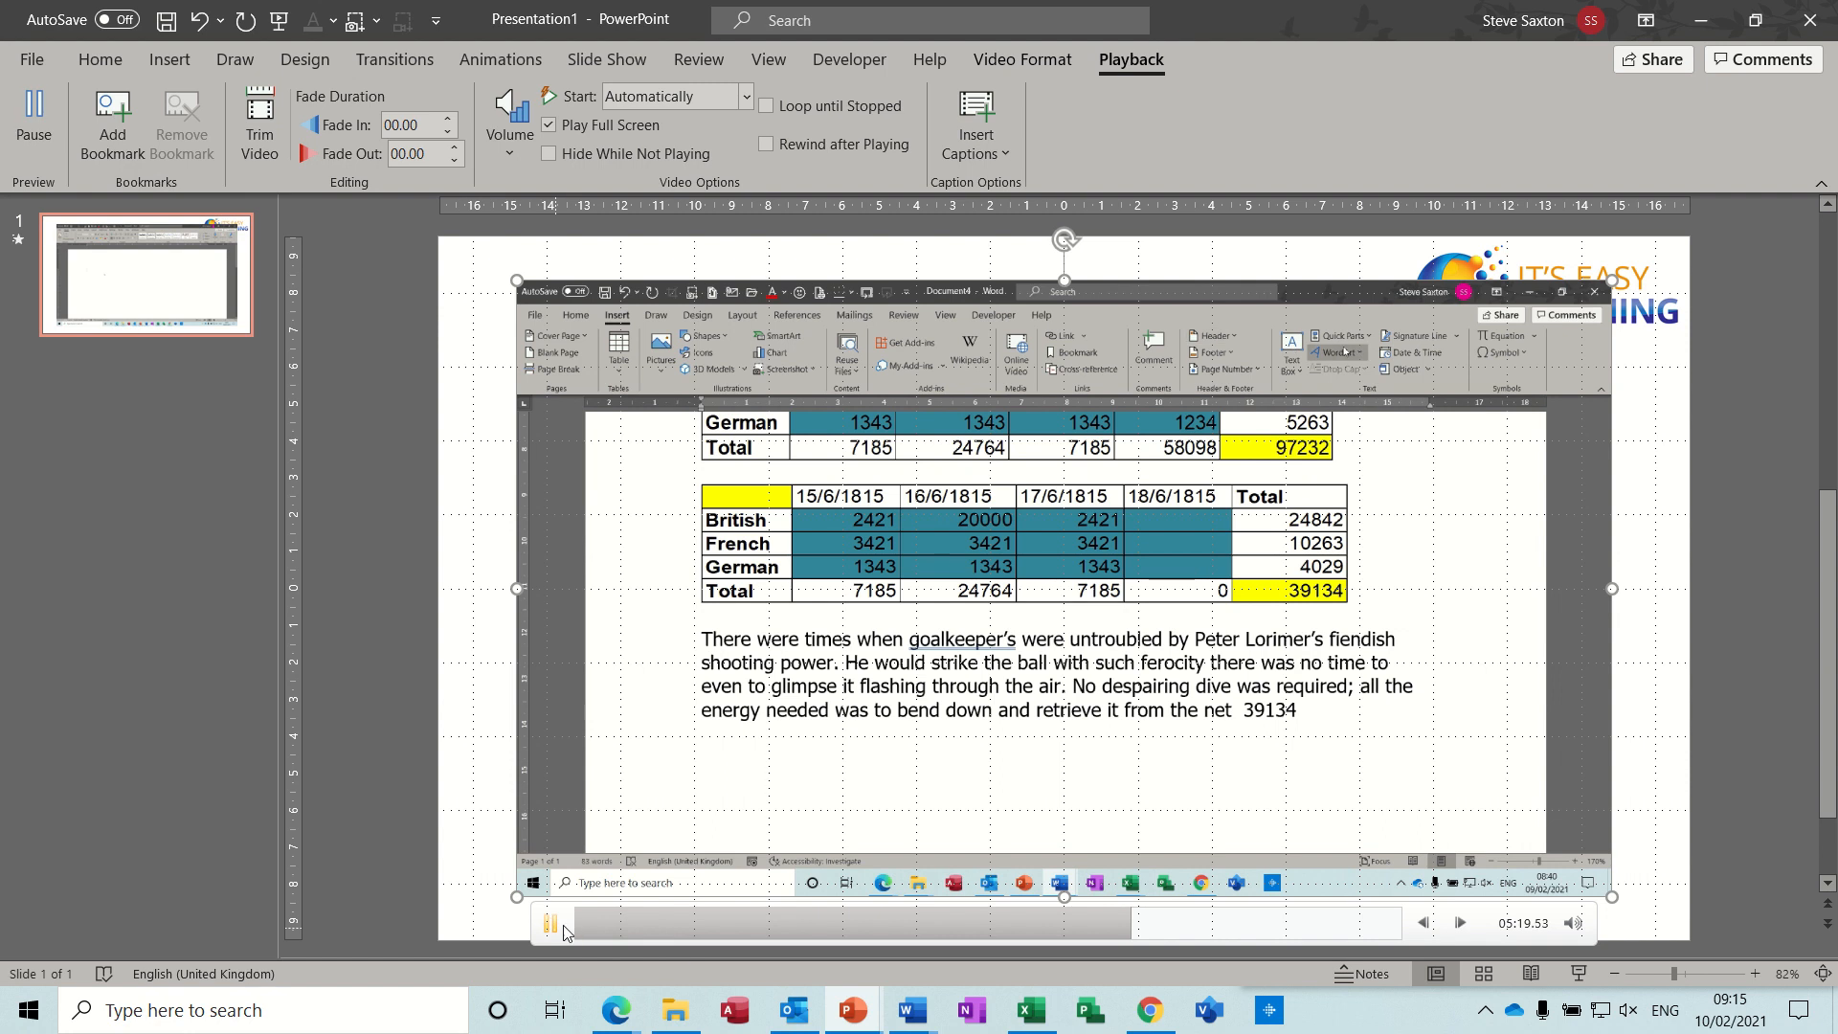
Step: Preview the opening seconds of the slide's video and stop the playback
click(551, 923)
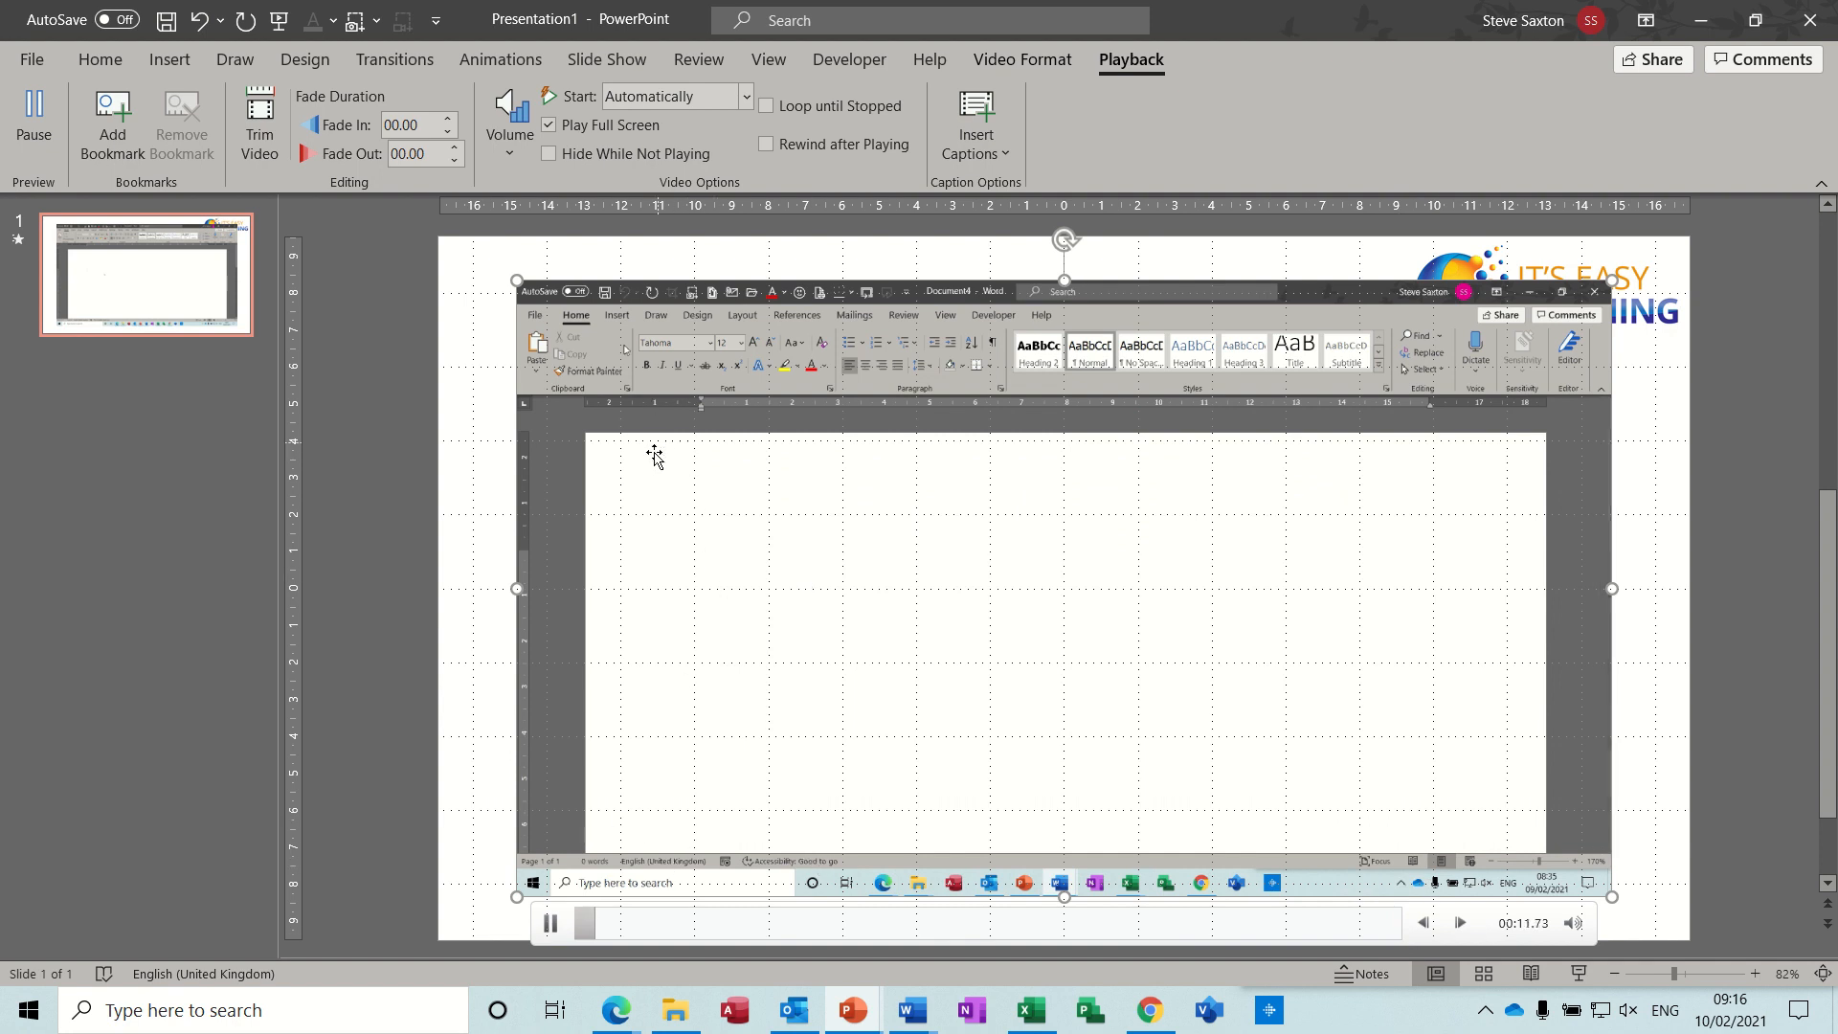
click(485, 550)
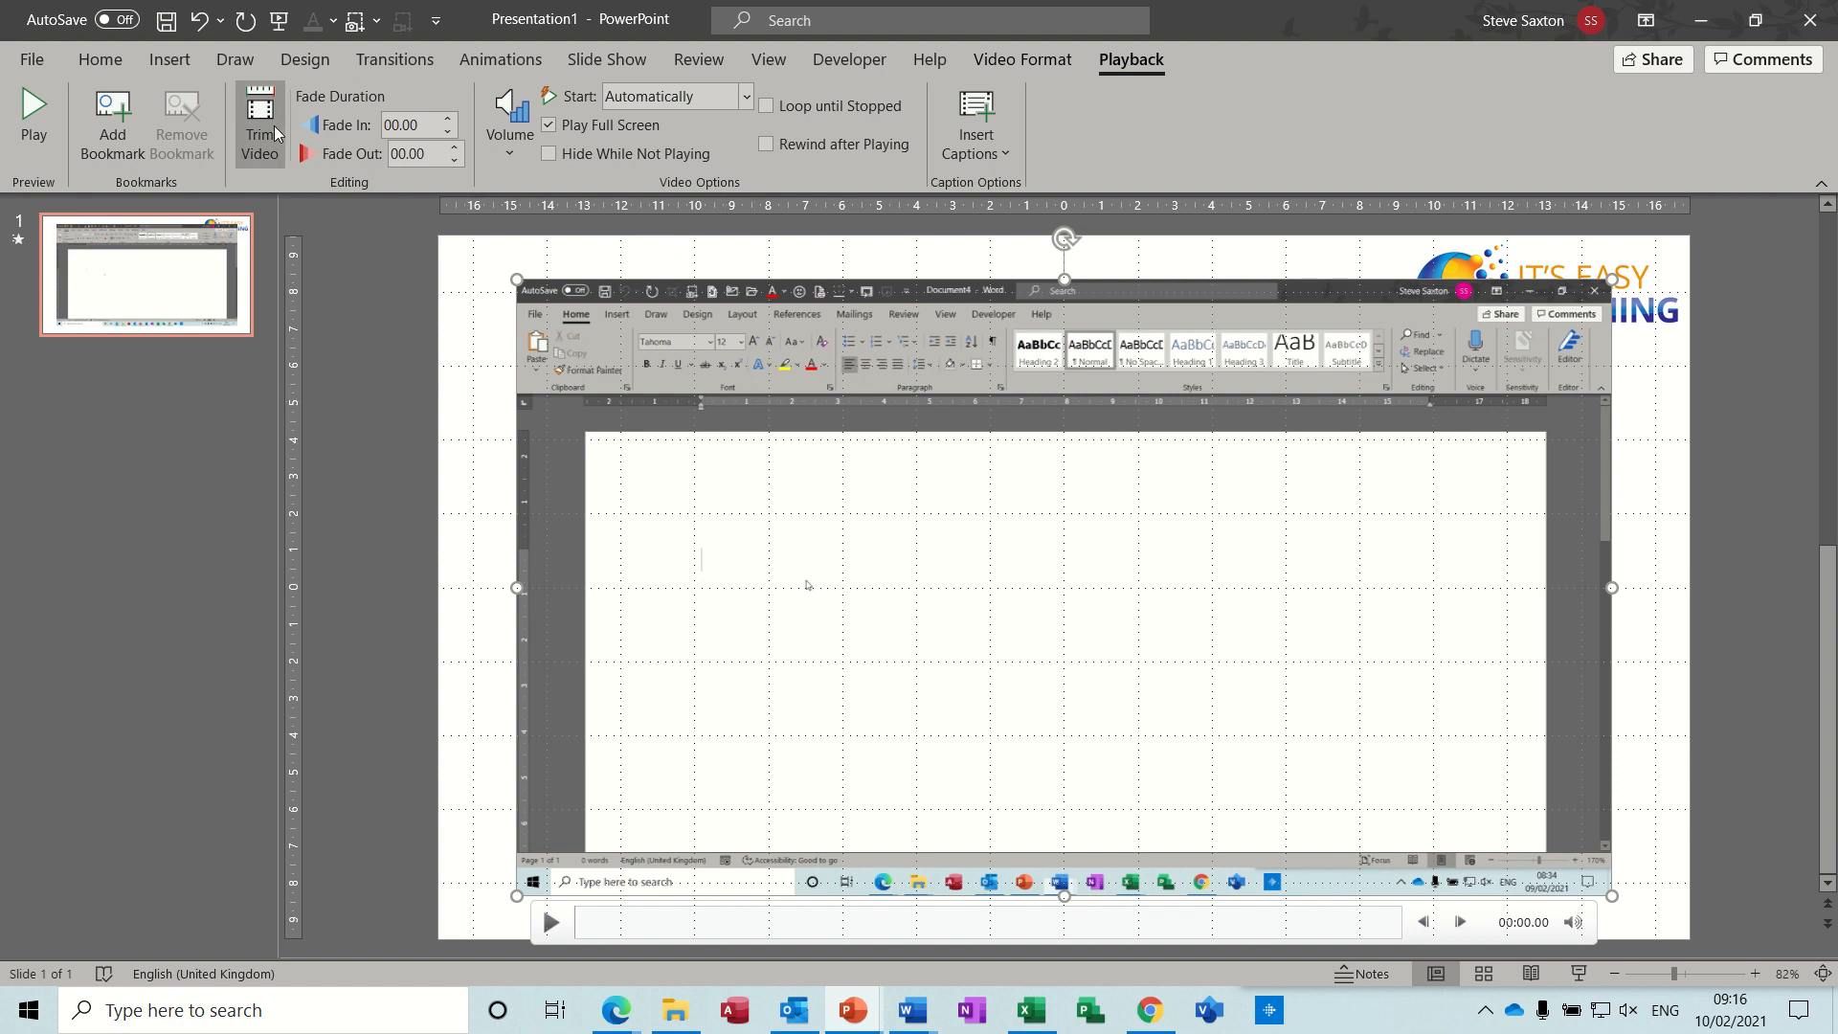
click(170, 60)
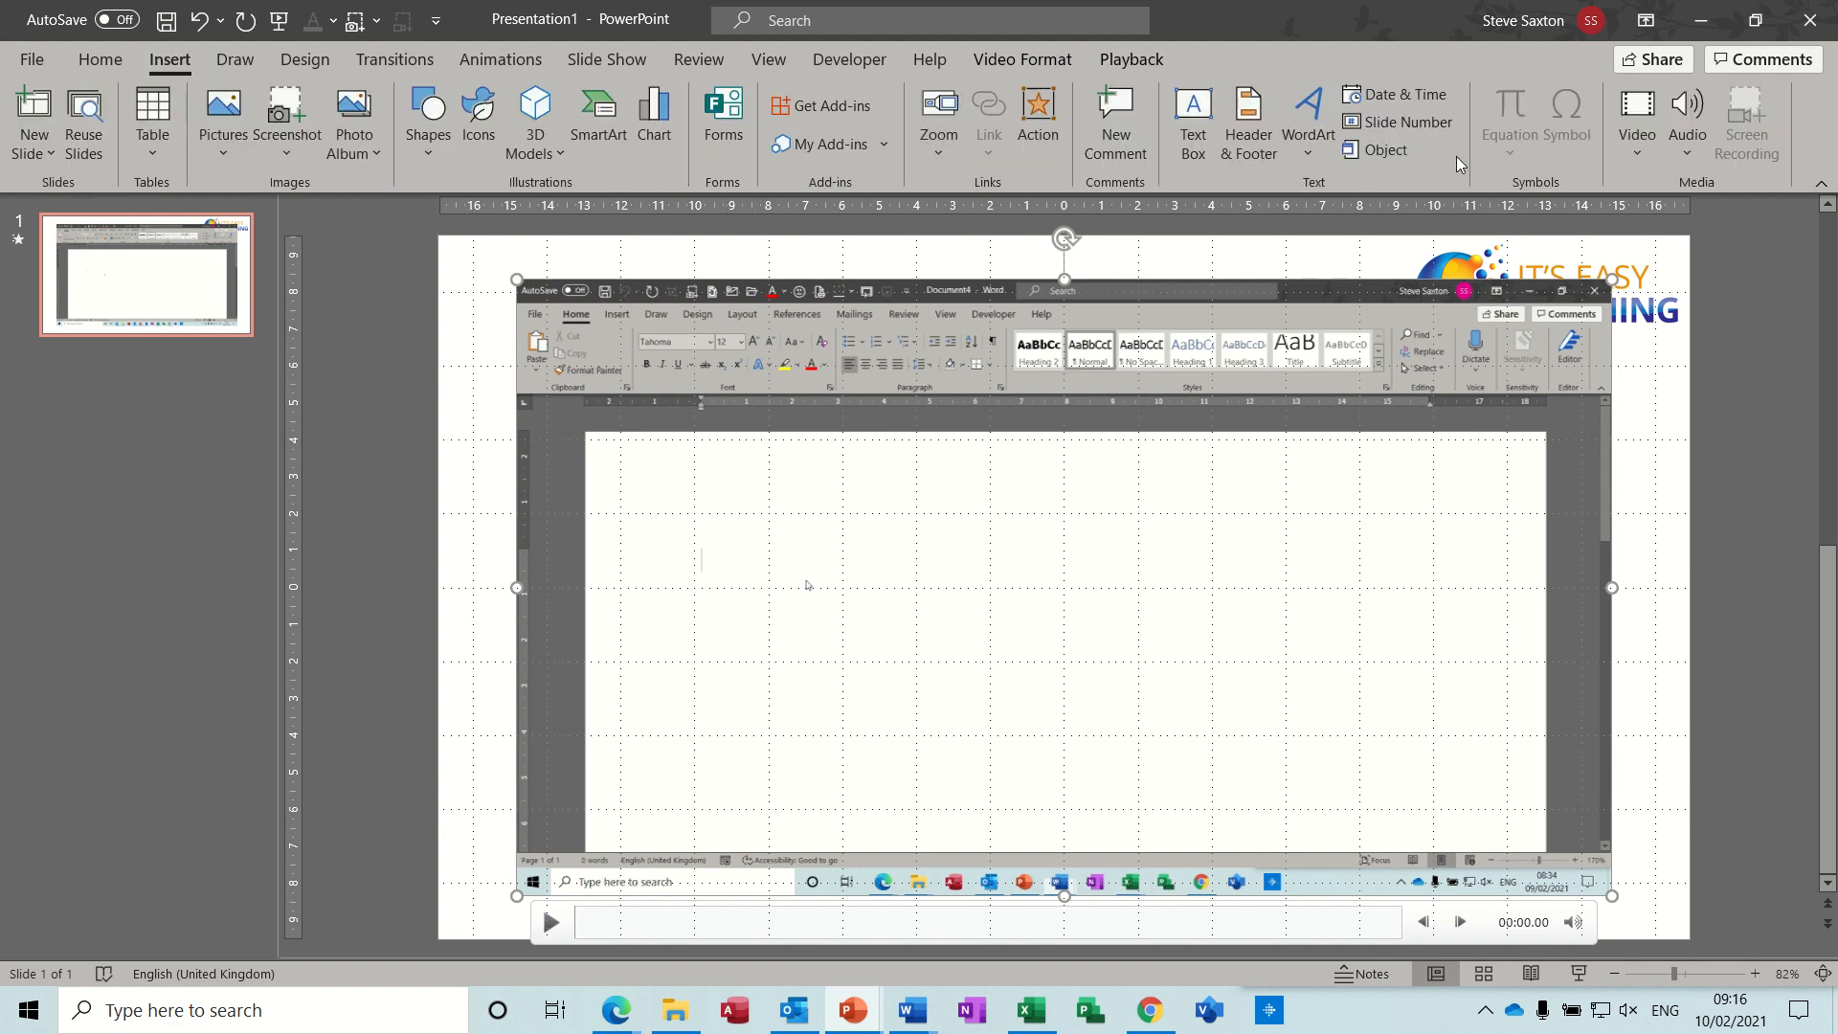
click(1639, 156)
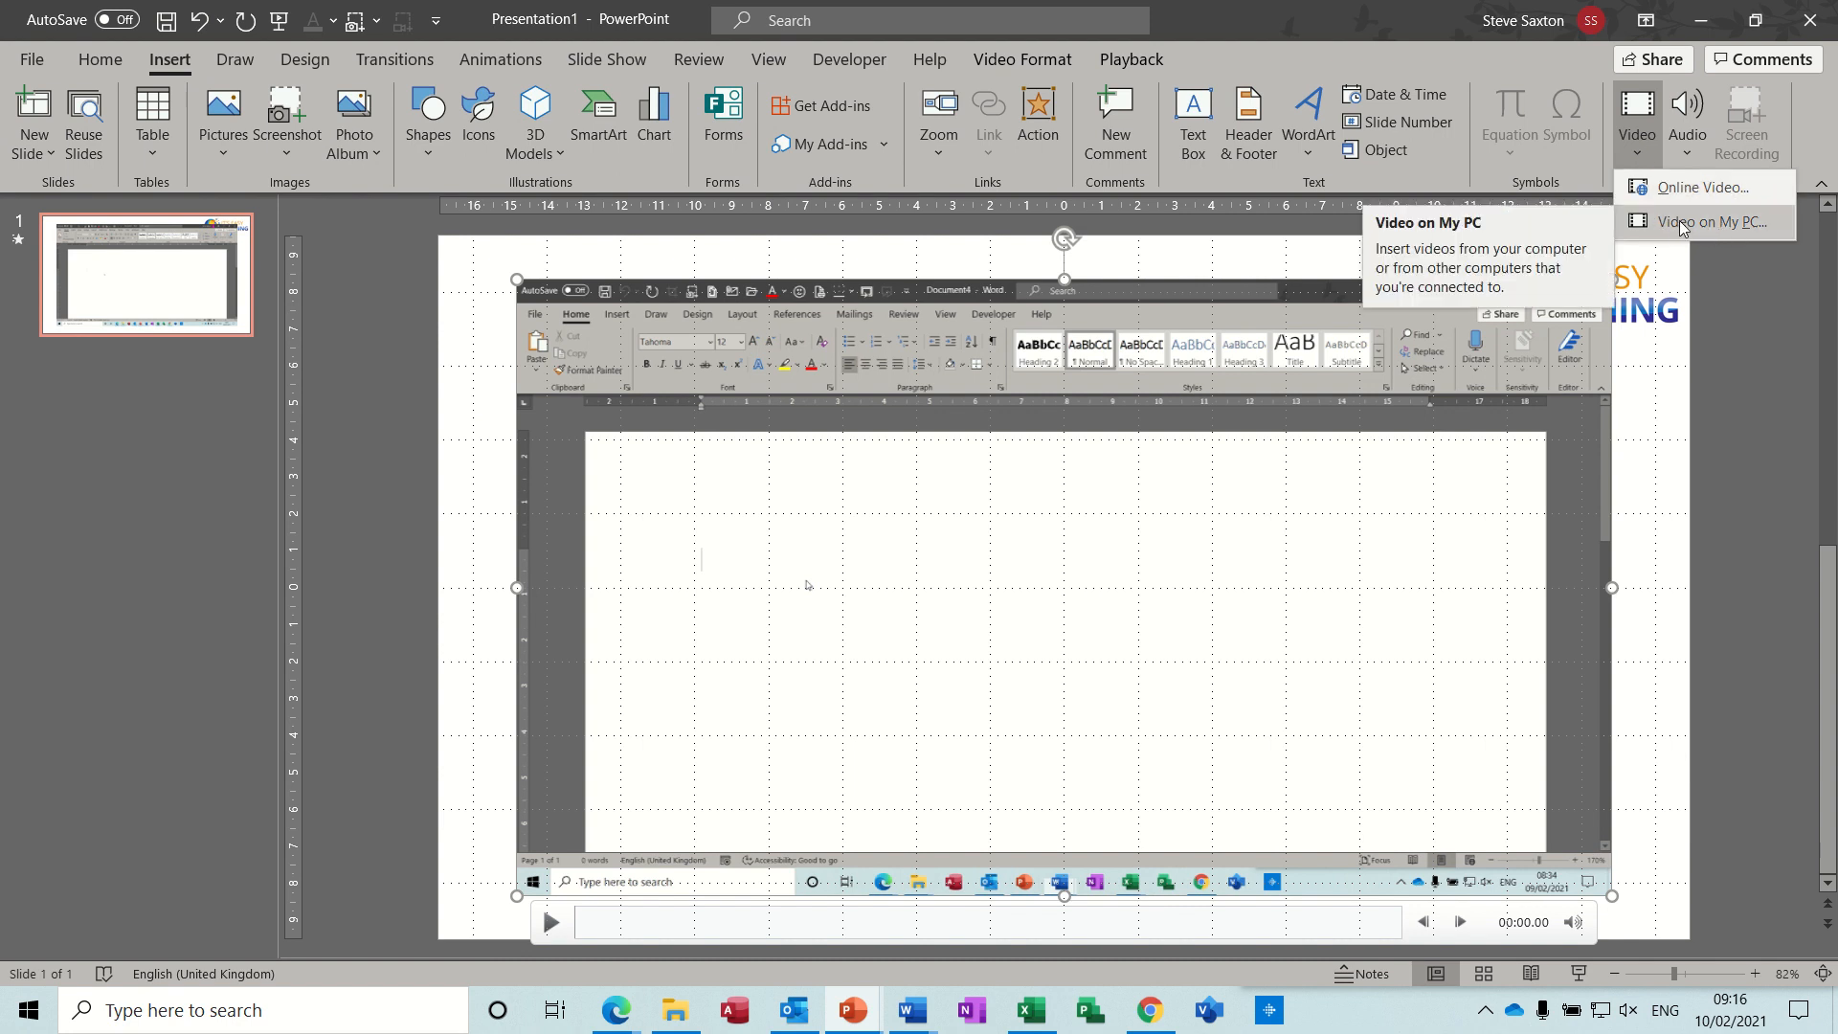
click(469, 439)
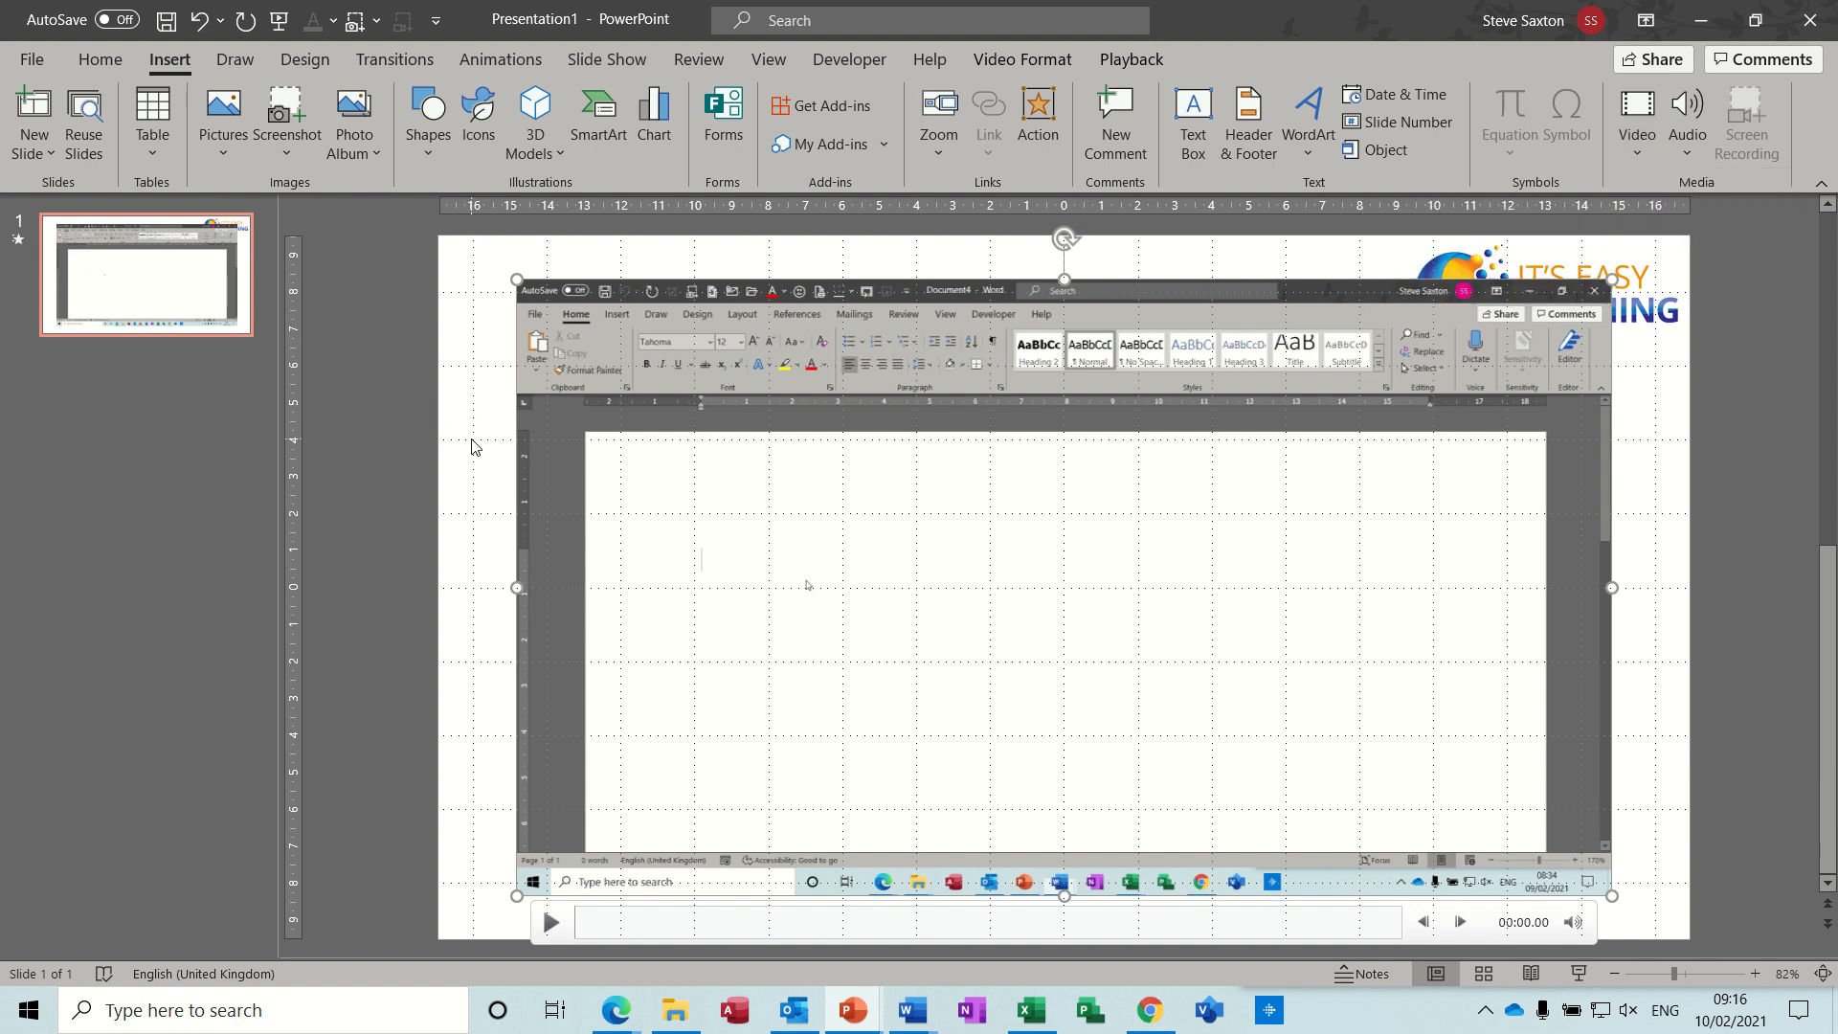
Step: Switch the video's start option to In Click Sequence, and return it to Automatically
click(1046, 69)
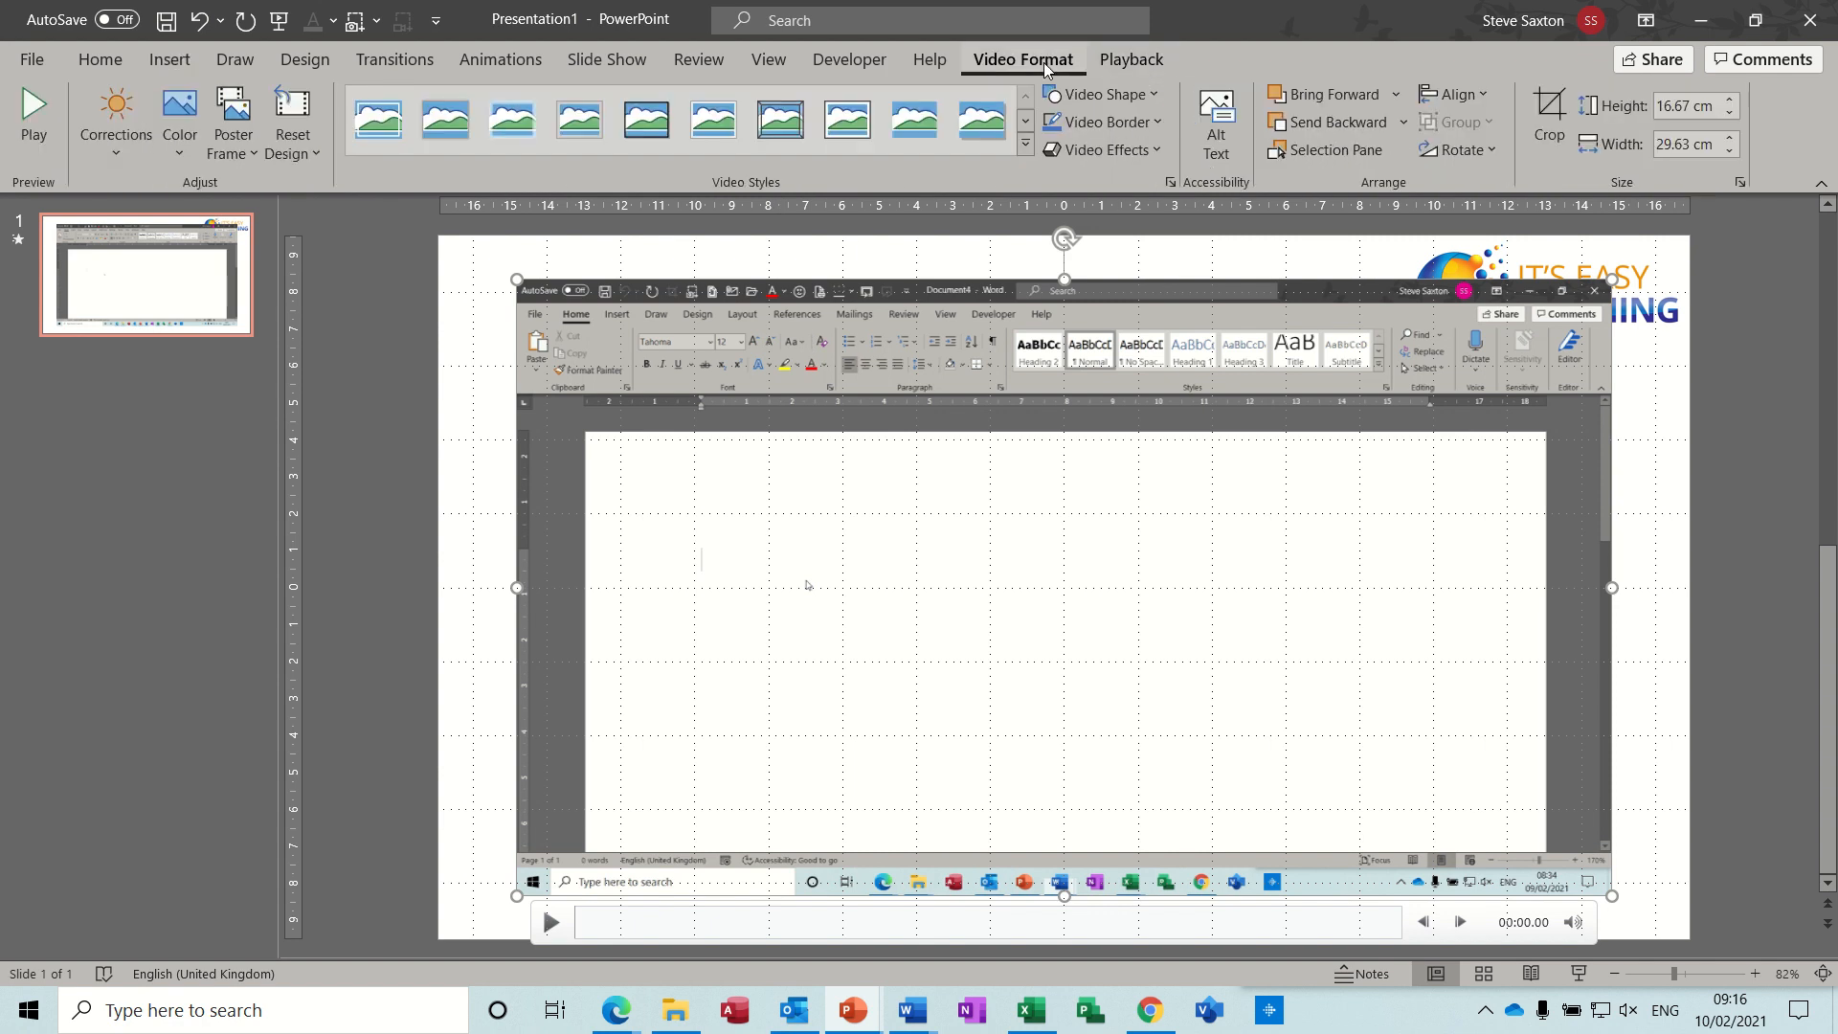
click(1135, 62)
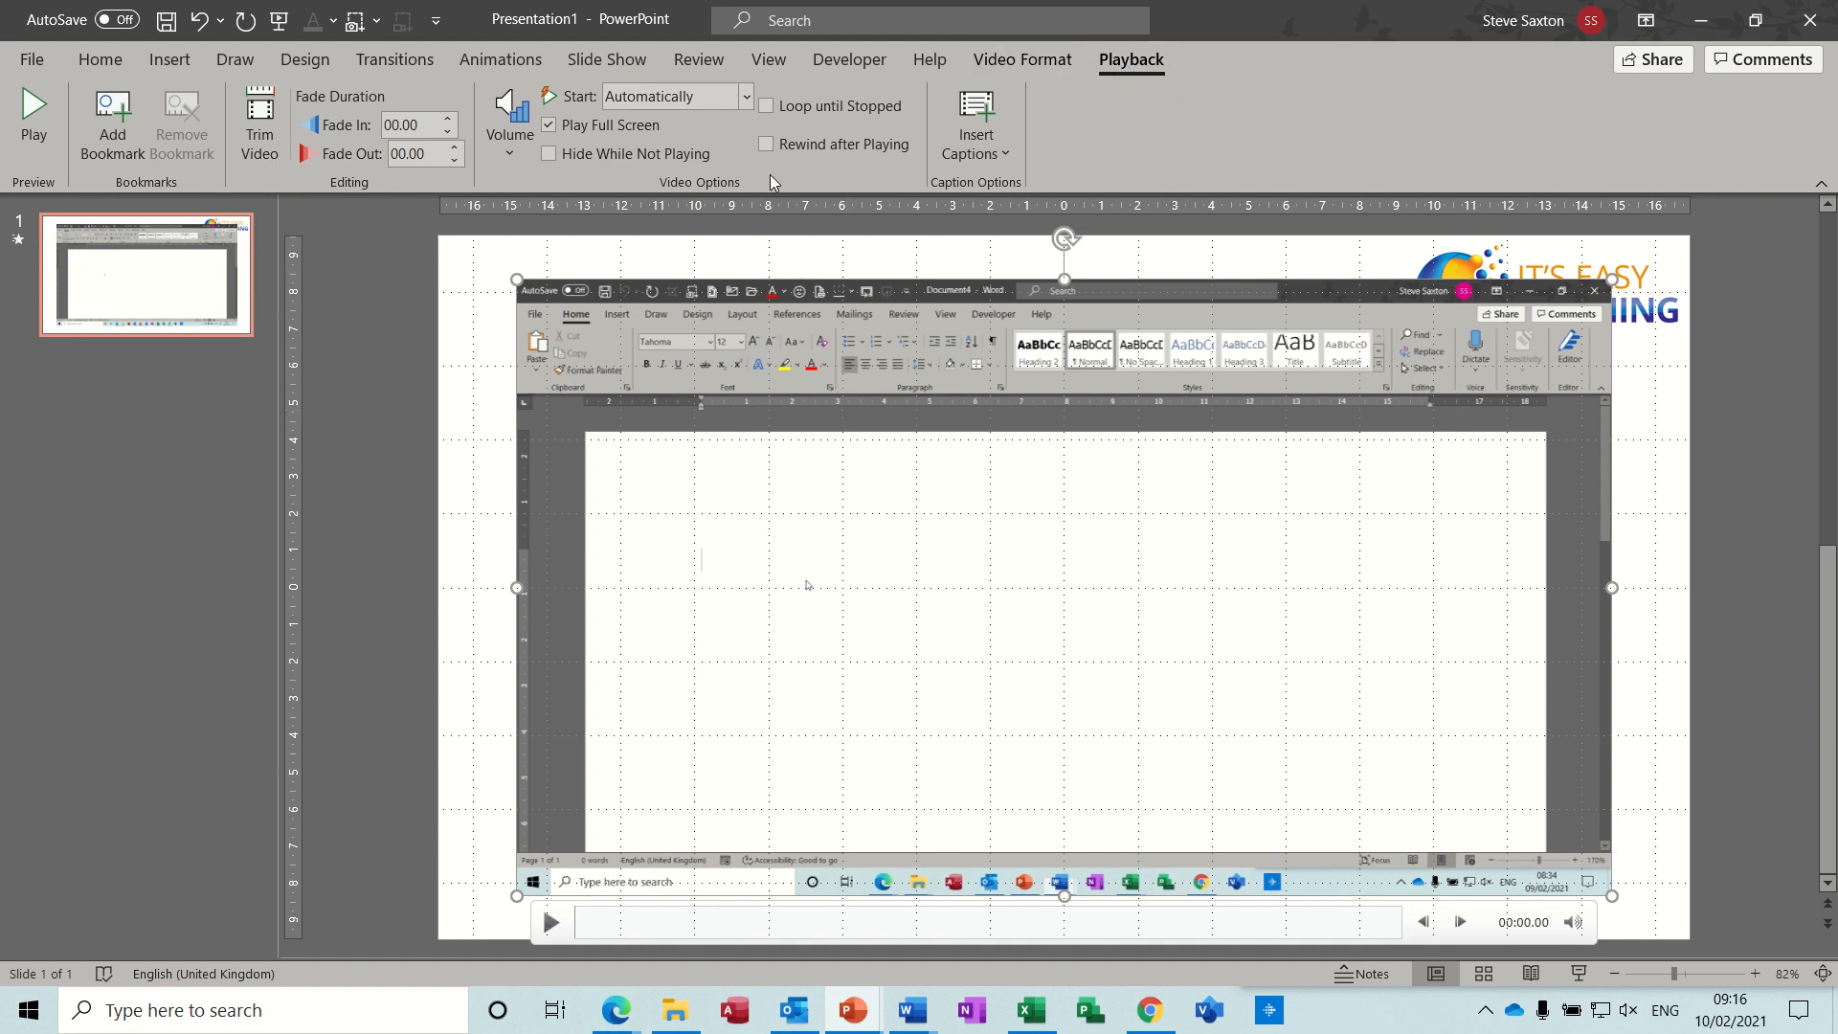
click(745, 102)
click(720, 122)
click(571, 125)
click(746, 97)
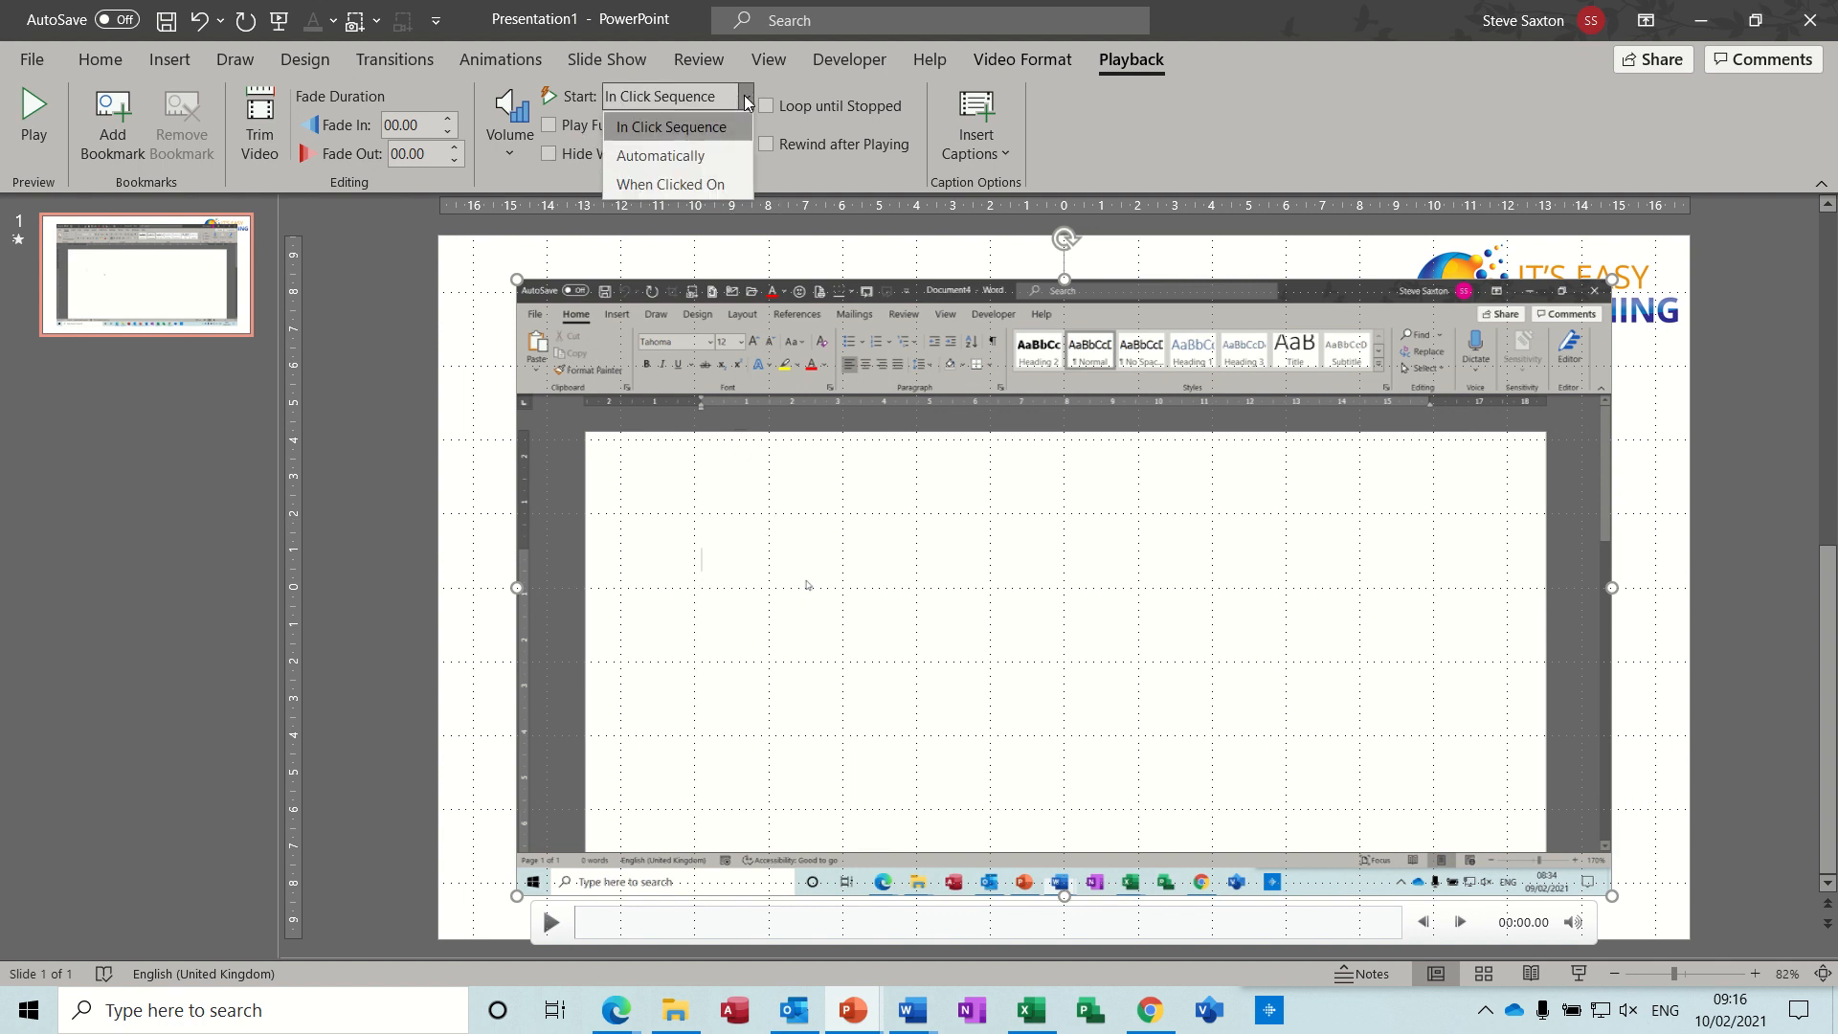
click(714, 155)
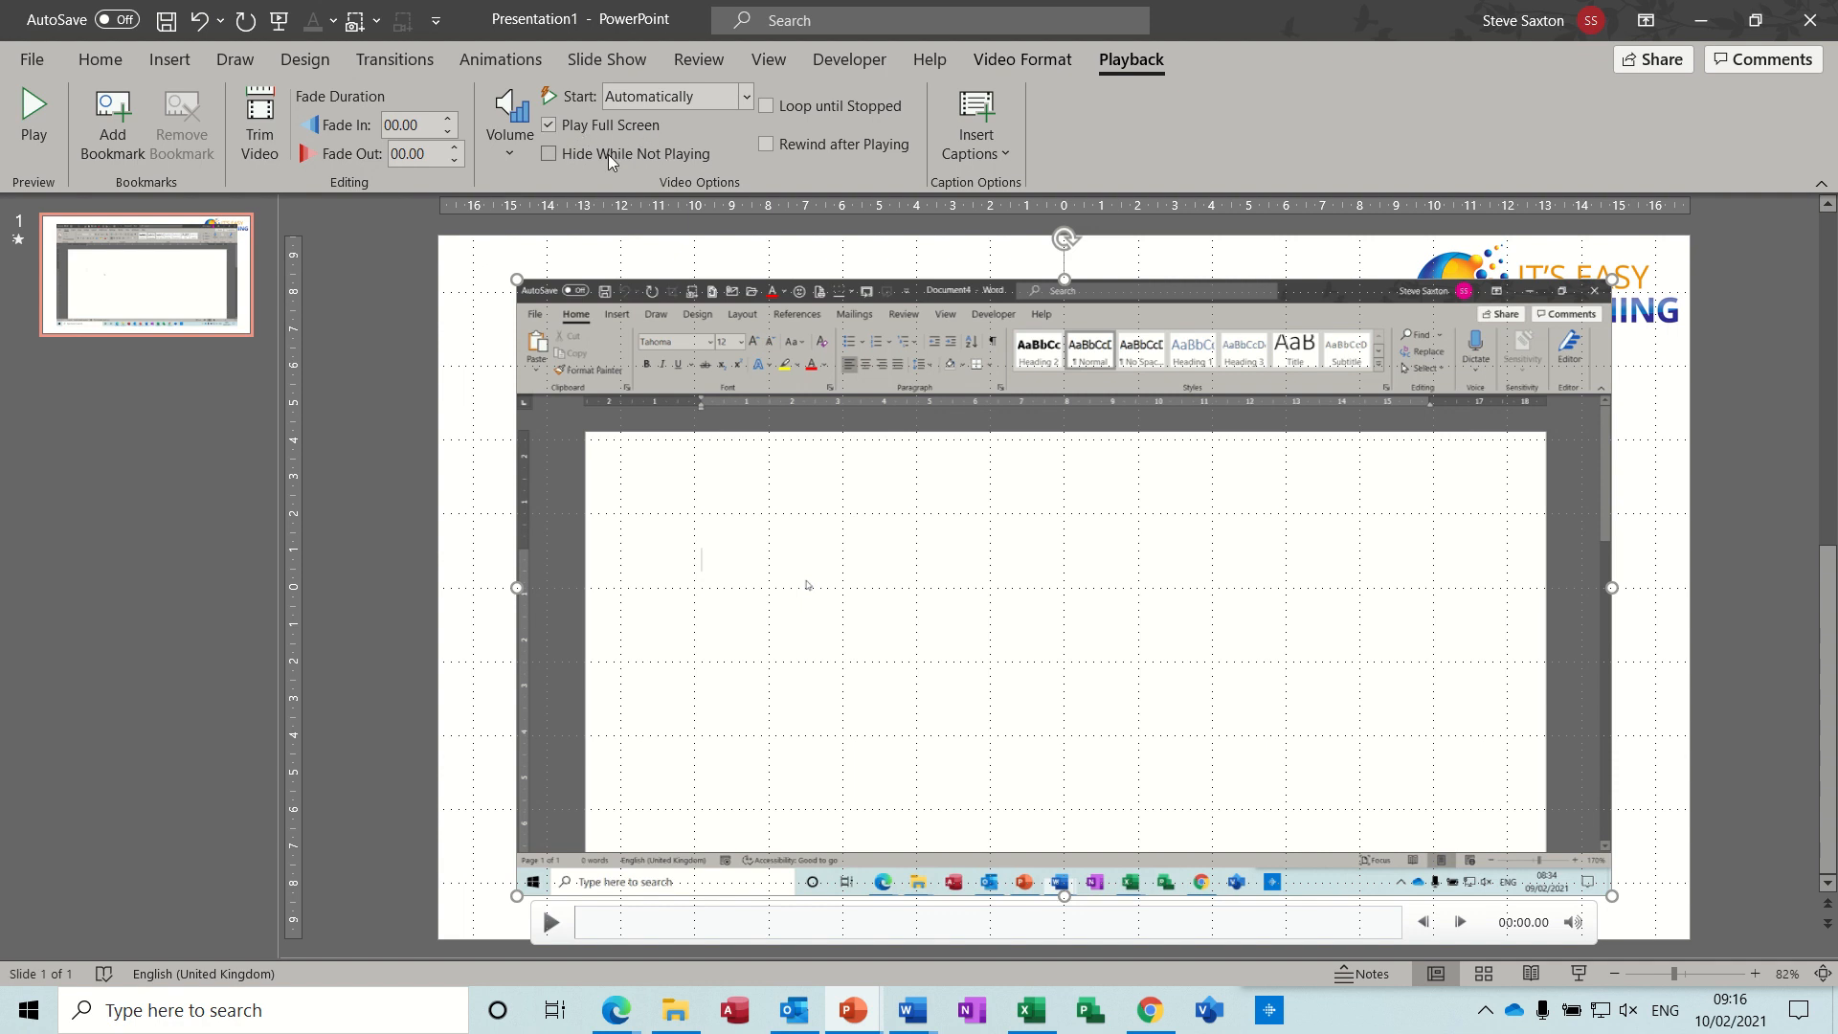
click(551, 154)
Step: Enlarge the video on the slide to about 17.2 cm high and 30.58 cm wide
drag(517, 279, 481, 304)
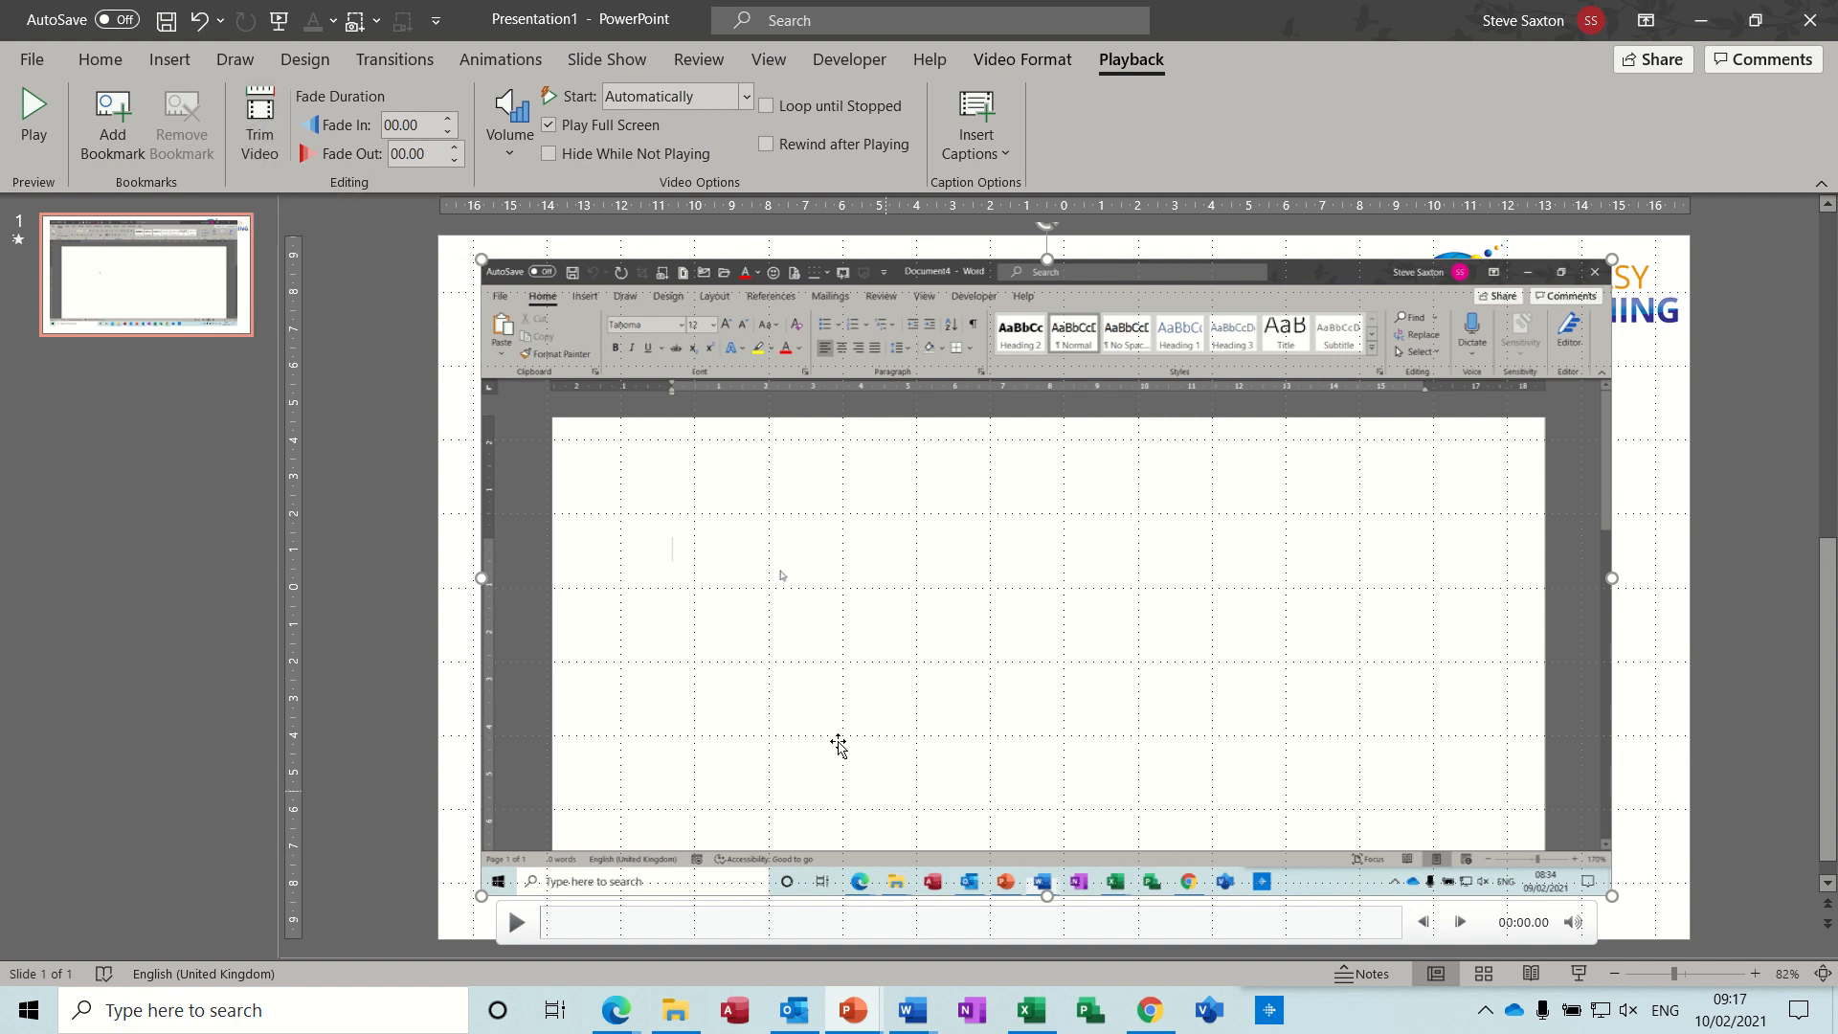
Step: Trim the video so it starts at about 01:10.589 and ends at about 06:34.578
click(262, 116)
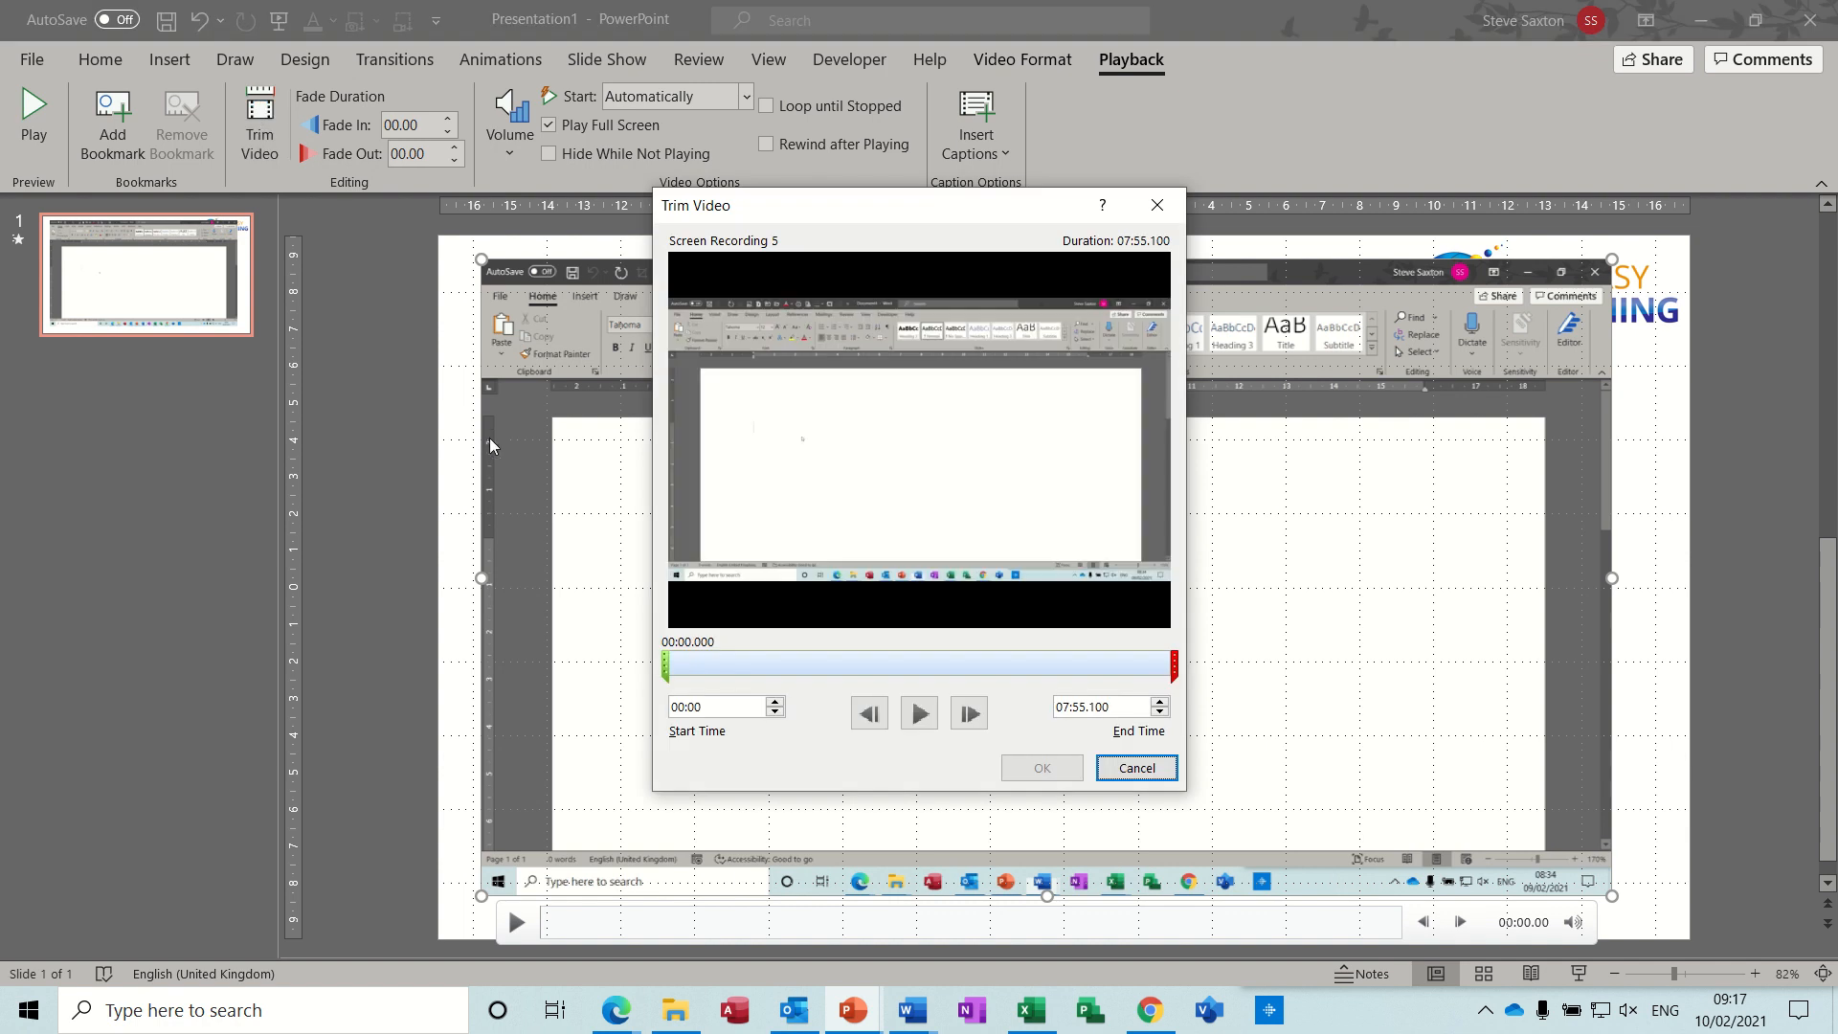
drag(665, 664, 741, 663)
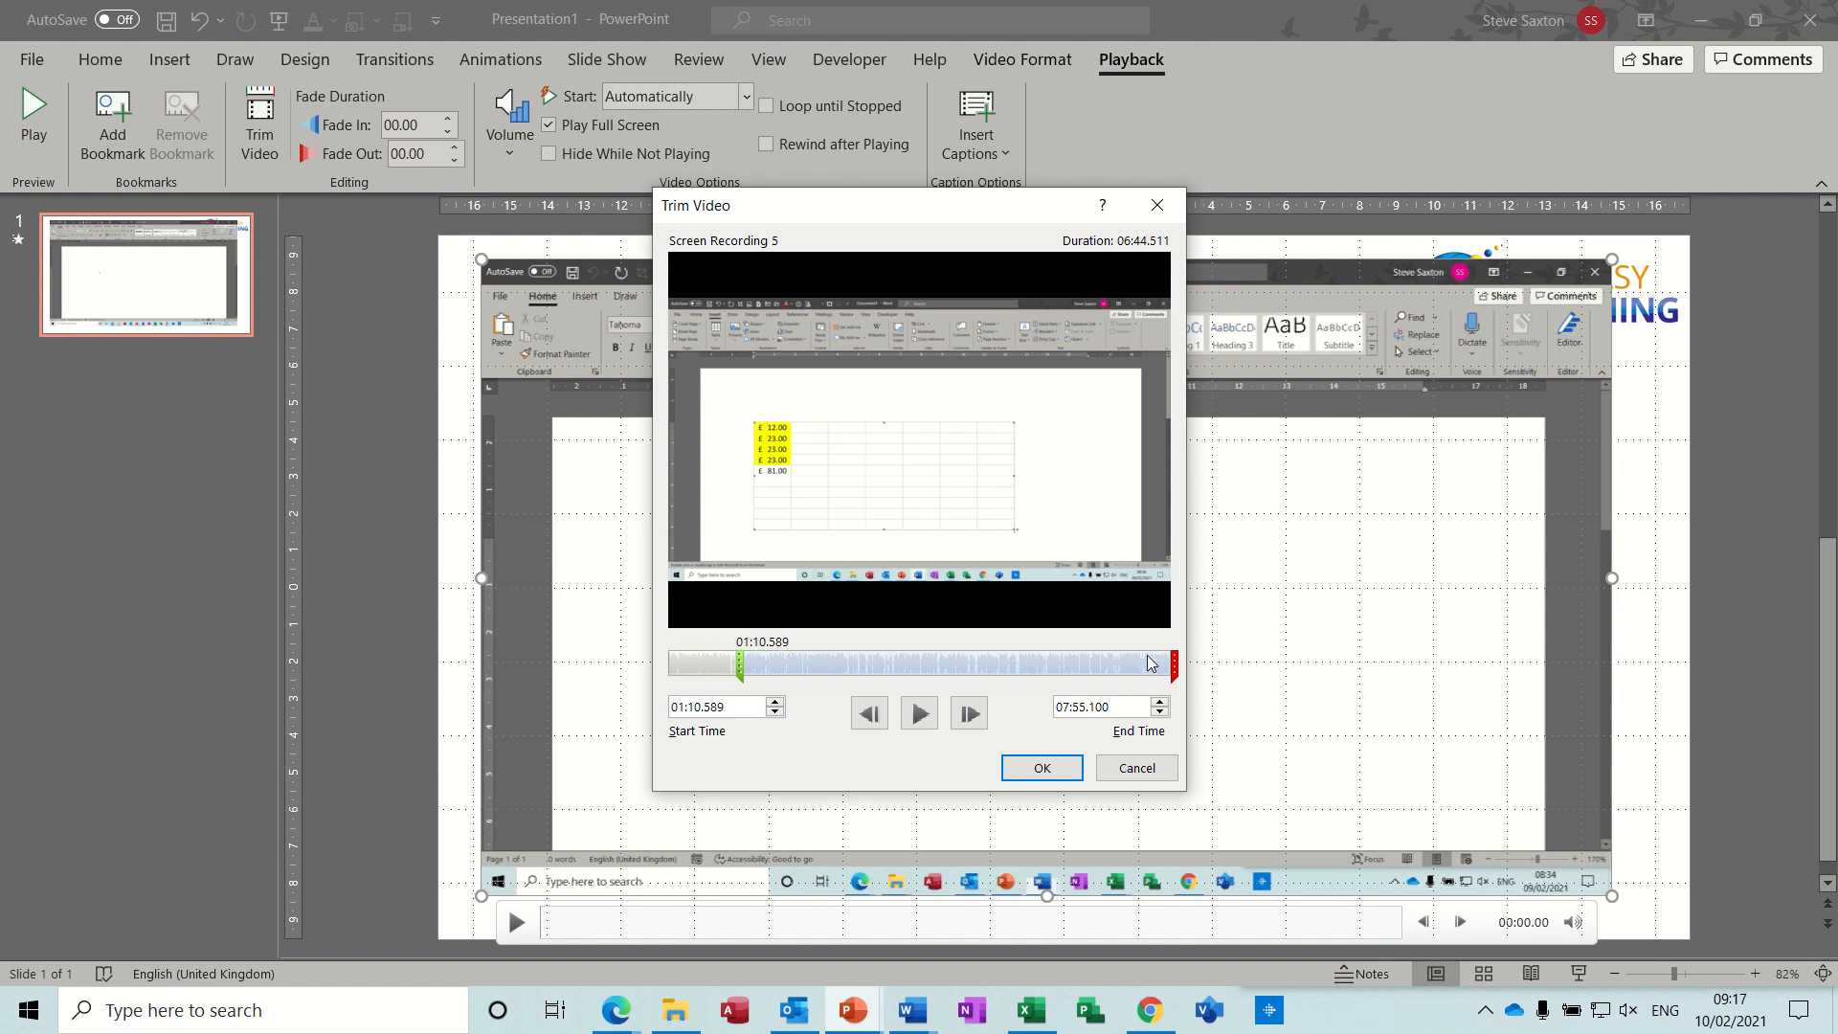
drag(1173, 660, 1088, 662)
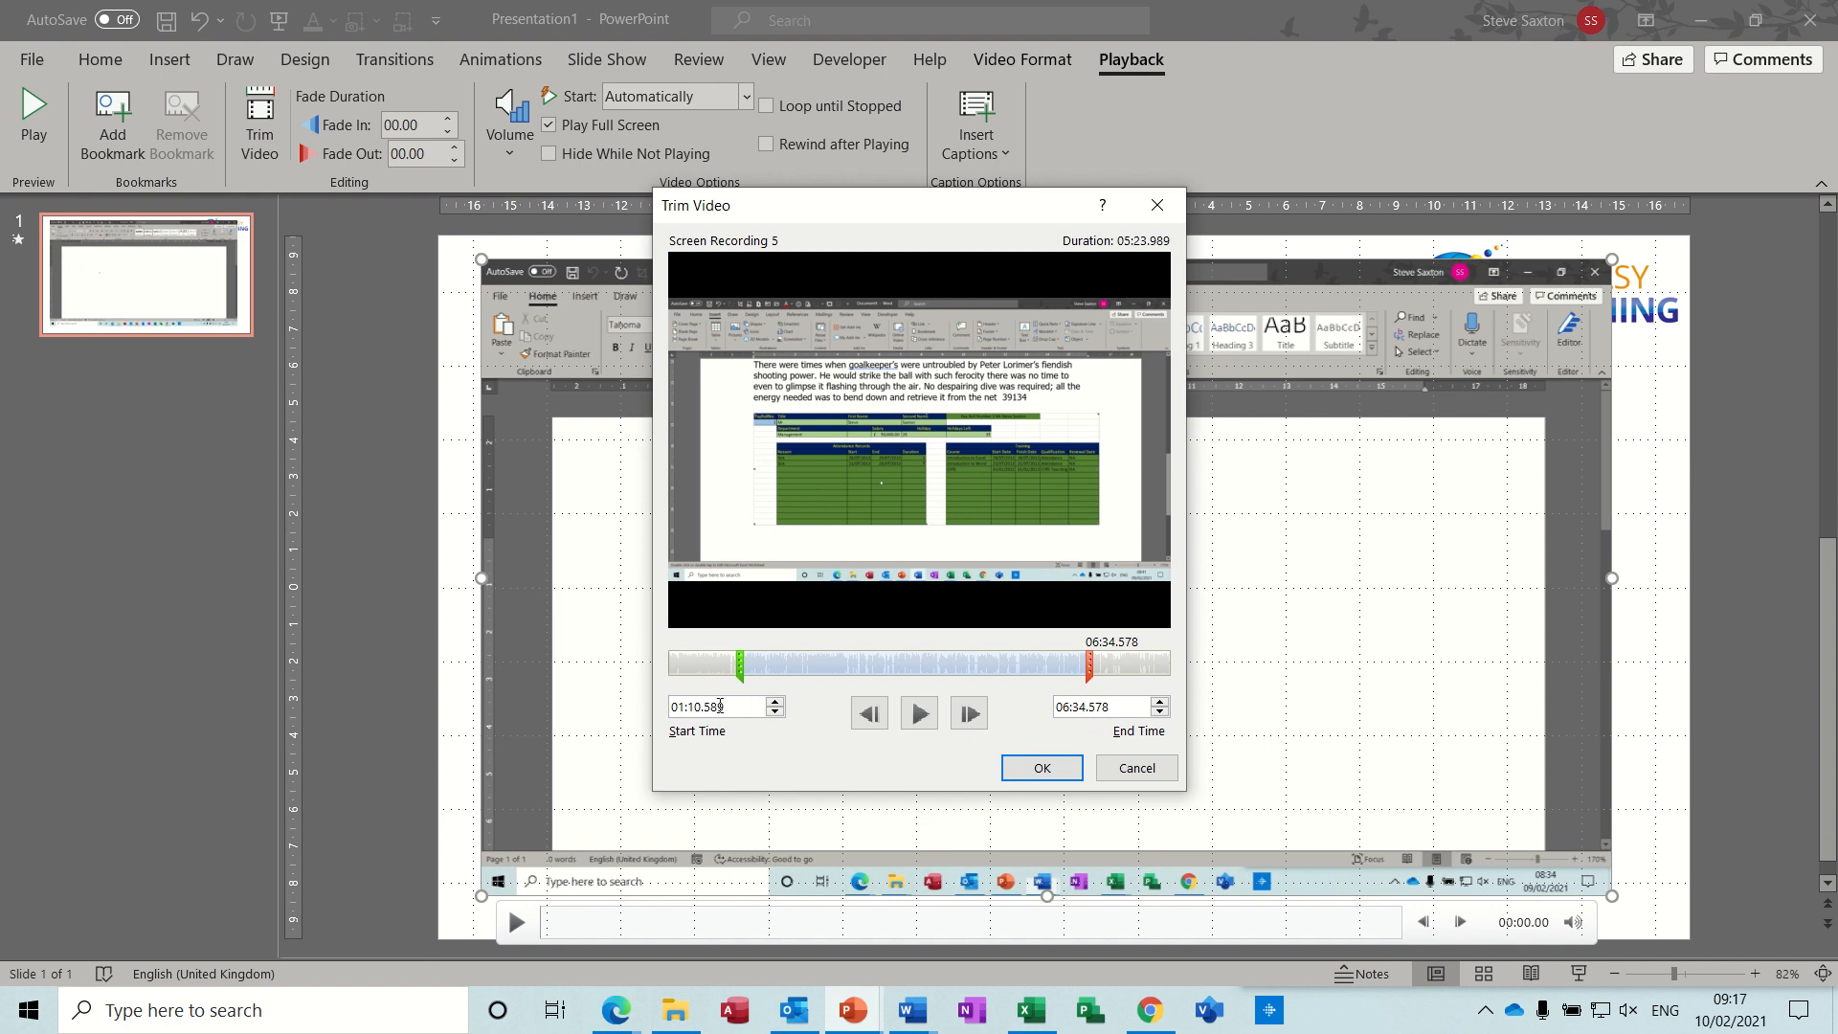
click(1028, 773)
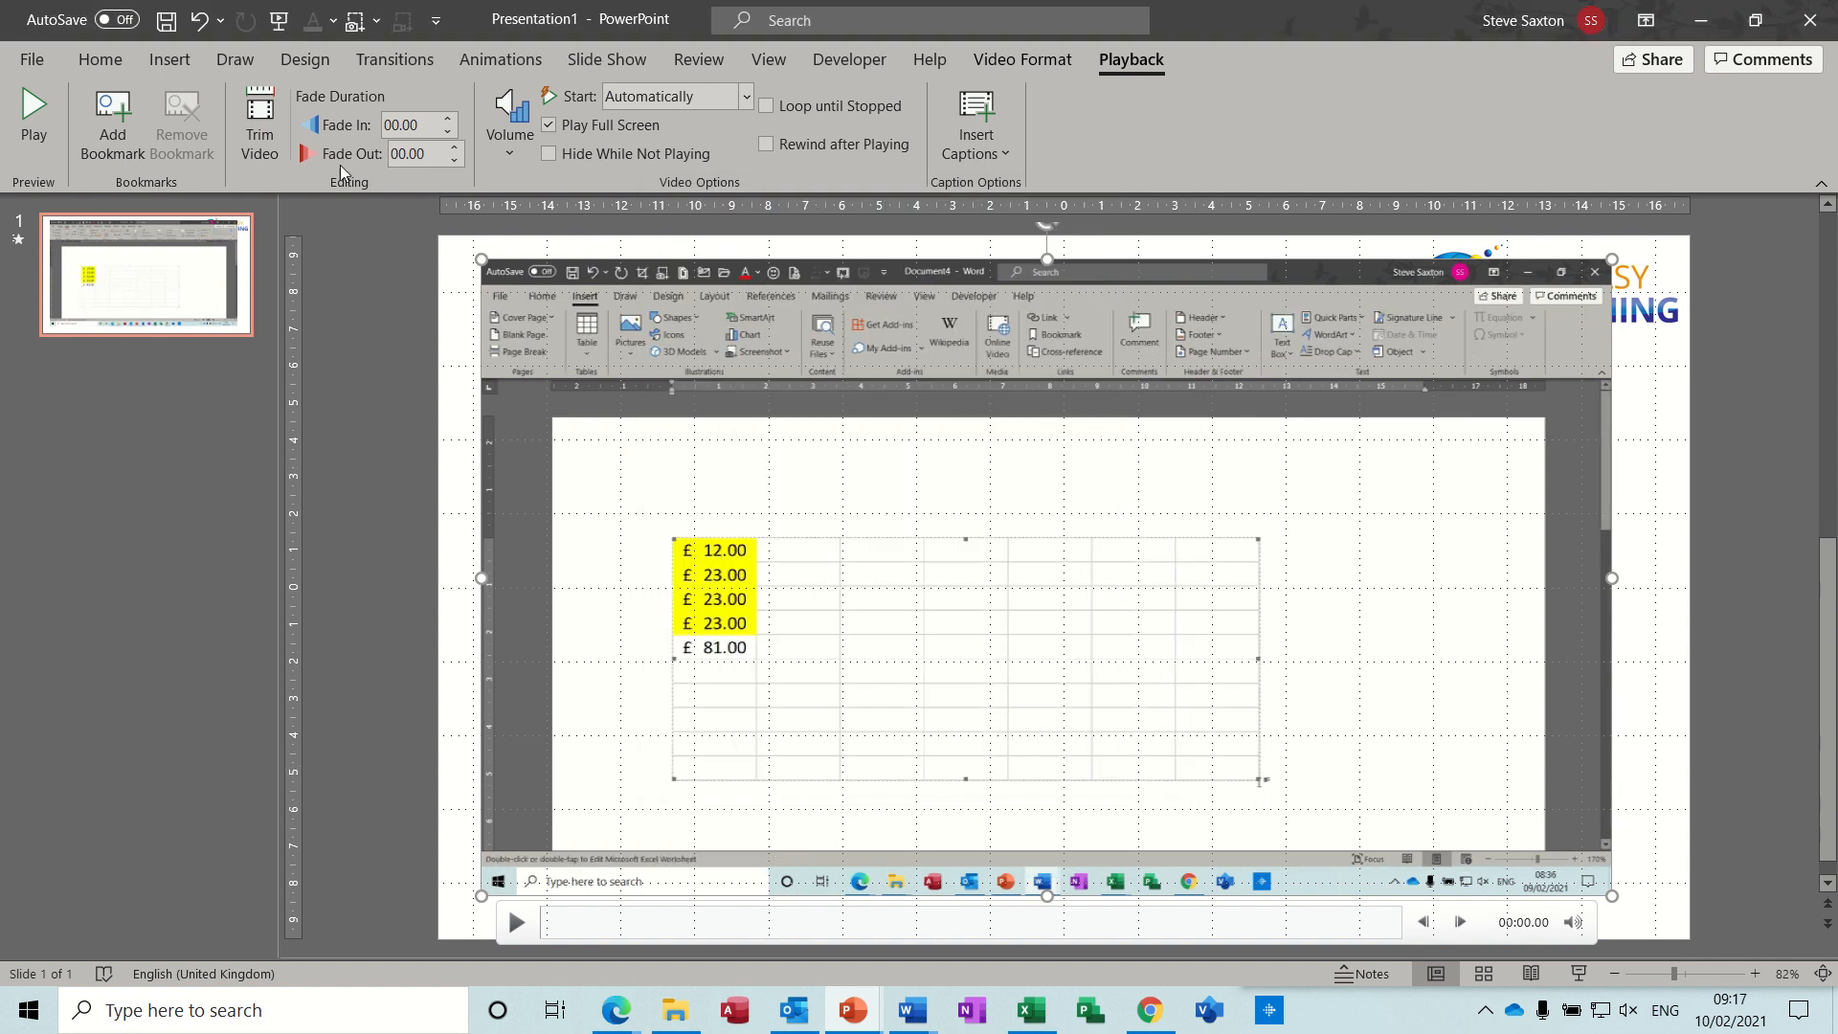
Step: Set the video's fade-in and fade-out durations to 3 seconds each
click(449, 121)
click(456, 148)
Step: Add two bookmarks to the video's timeline, at about 01:49.80 and 05:03.83
click(833, 929)
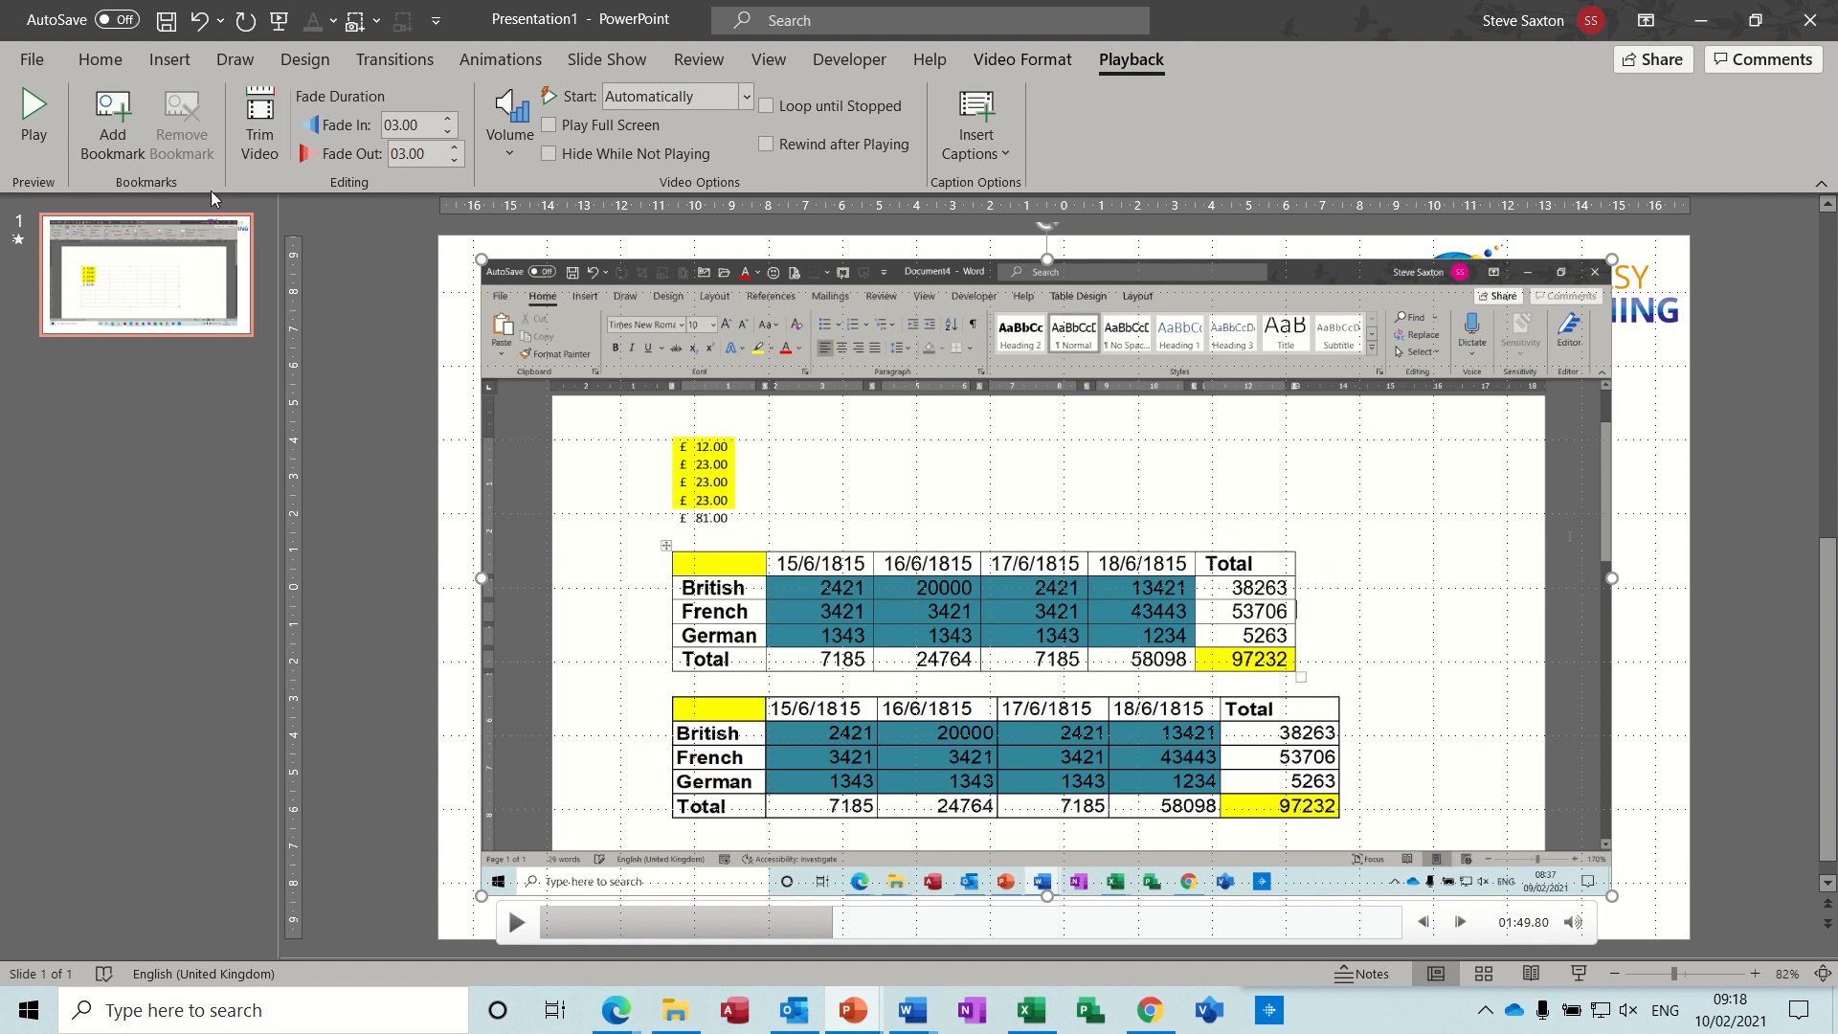
click(110, 113)
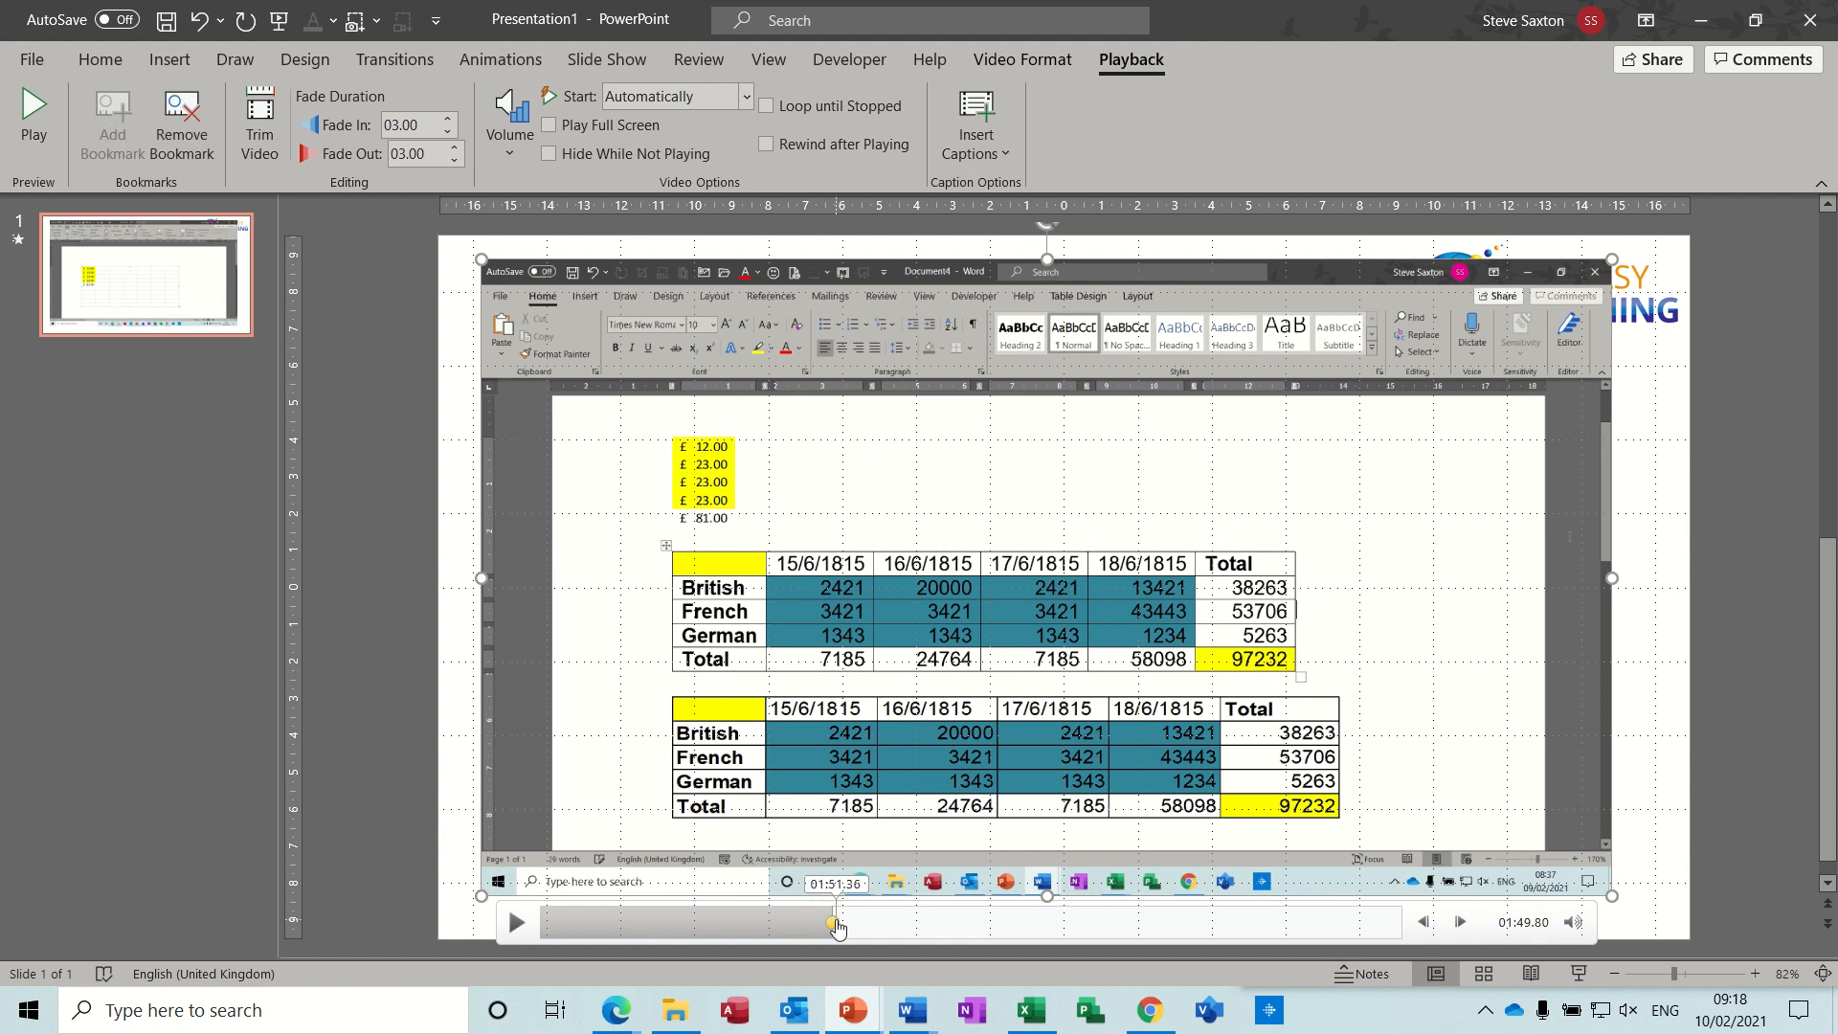
click(1154, 927)
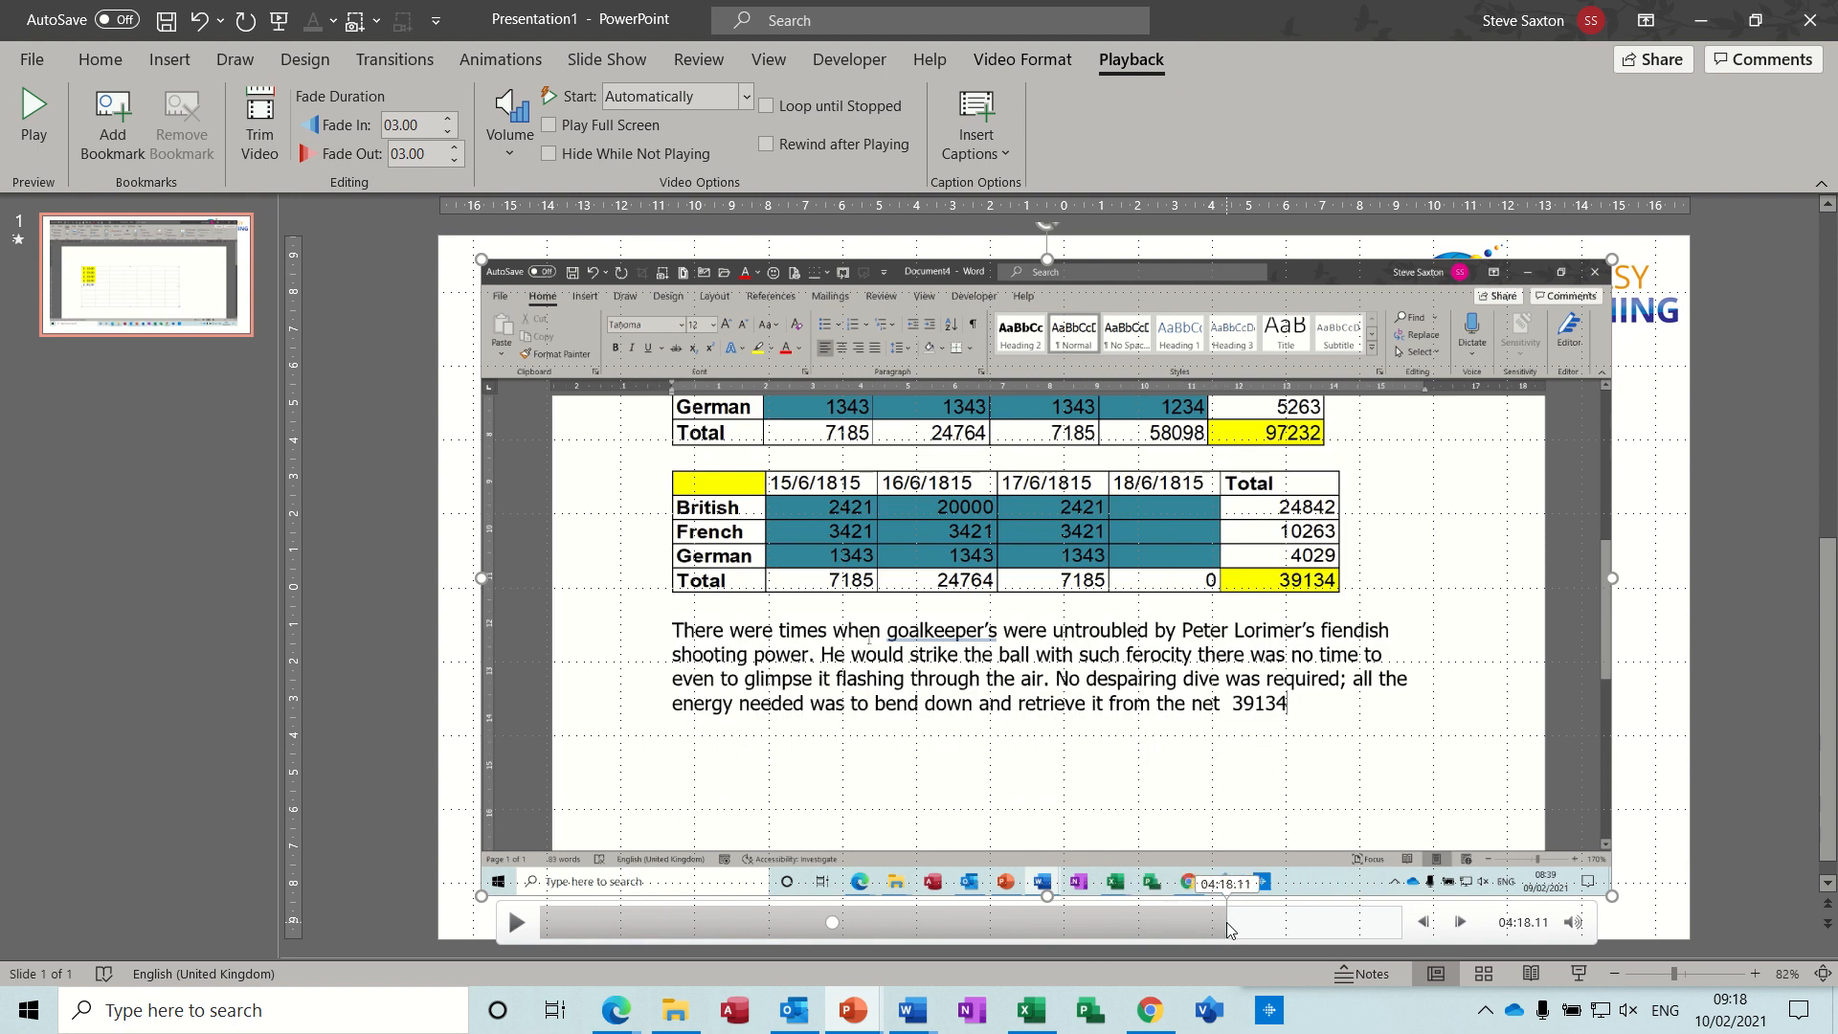
click(1227, 922)
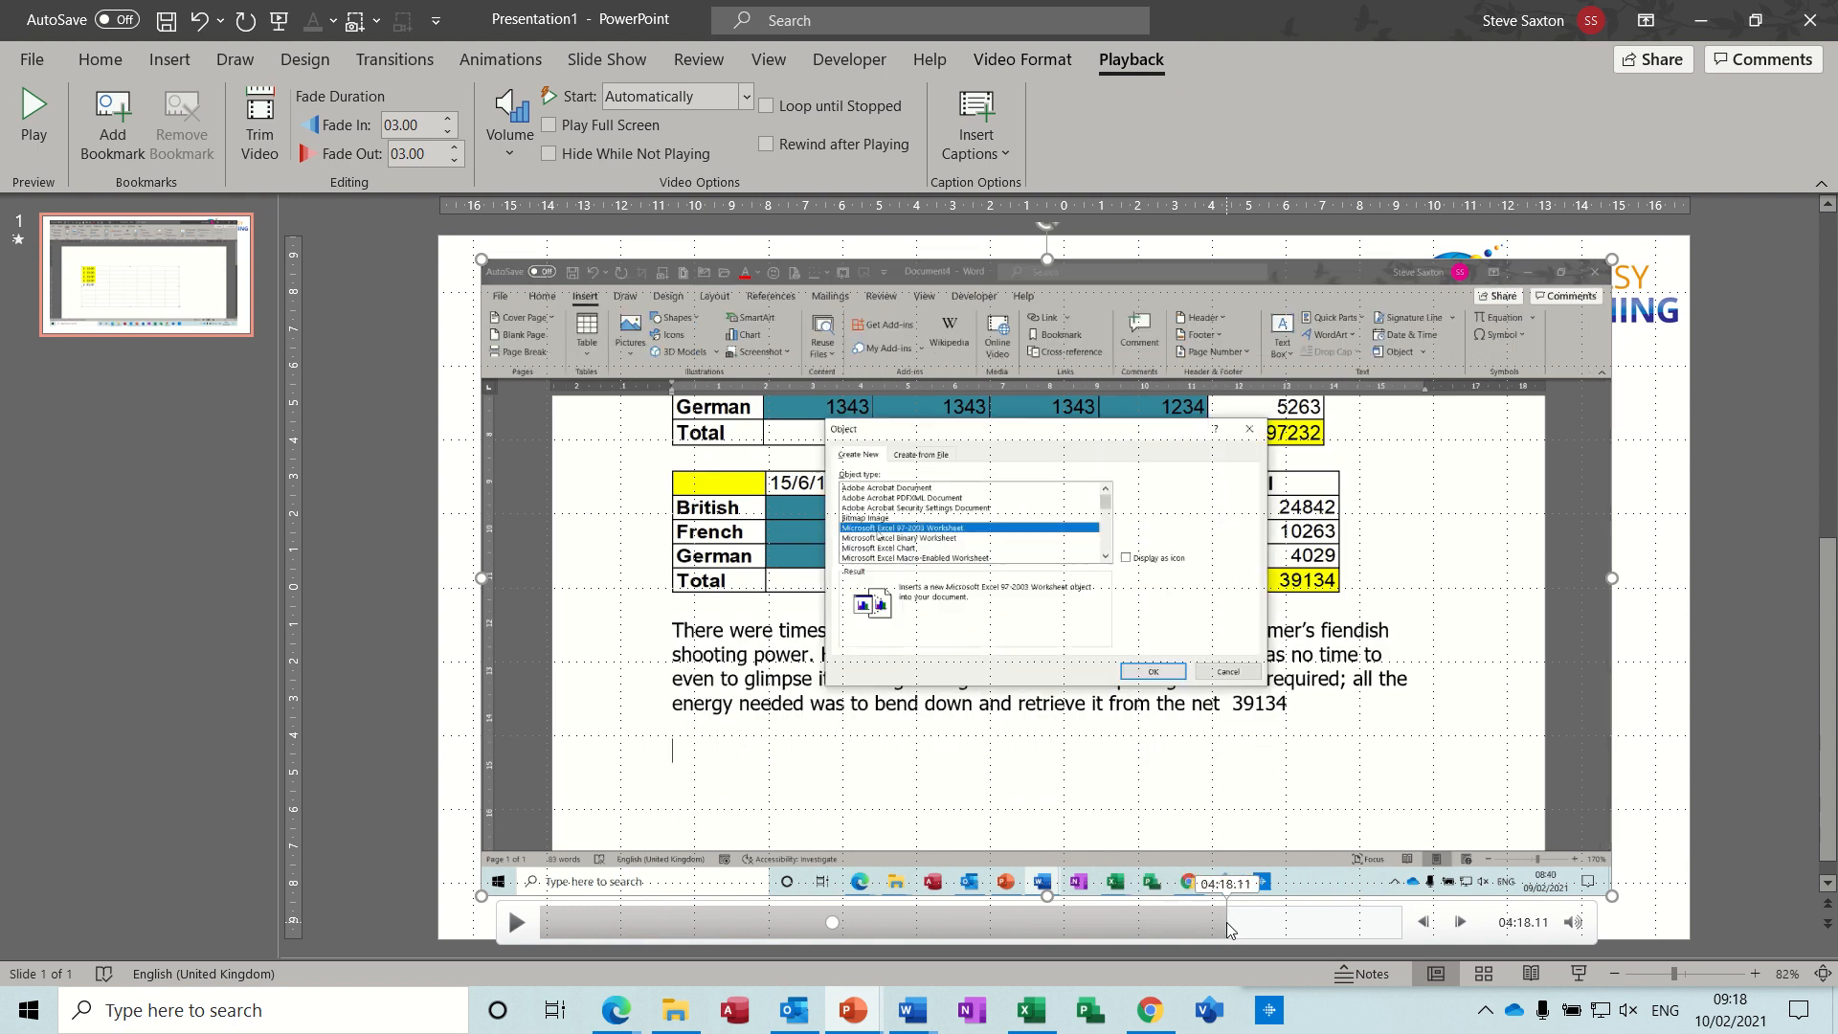
click(1306, 935)
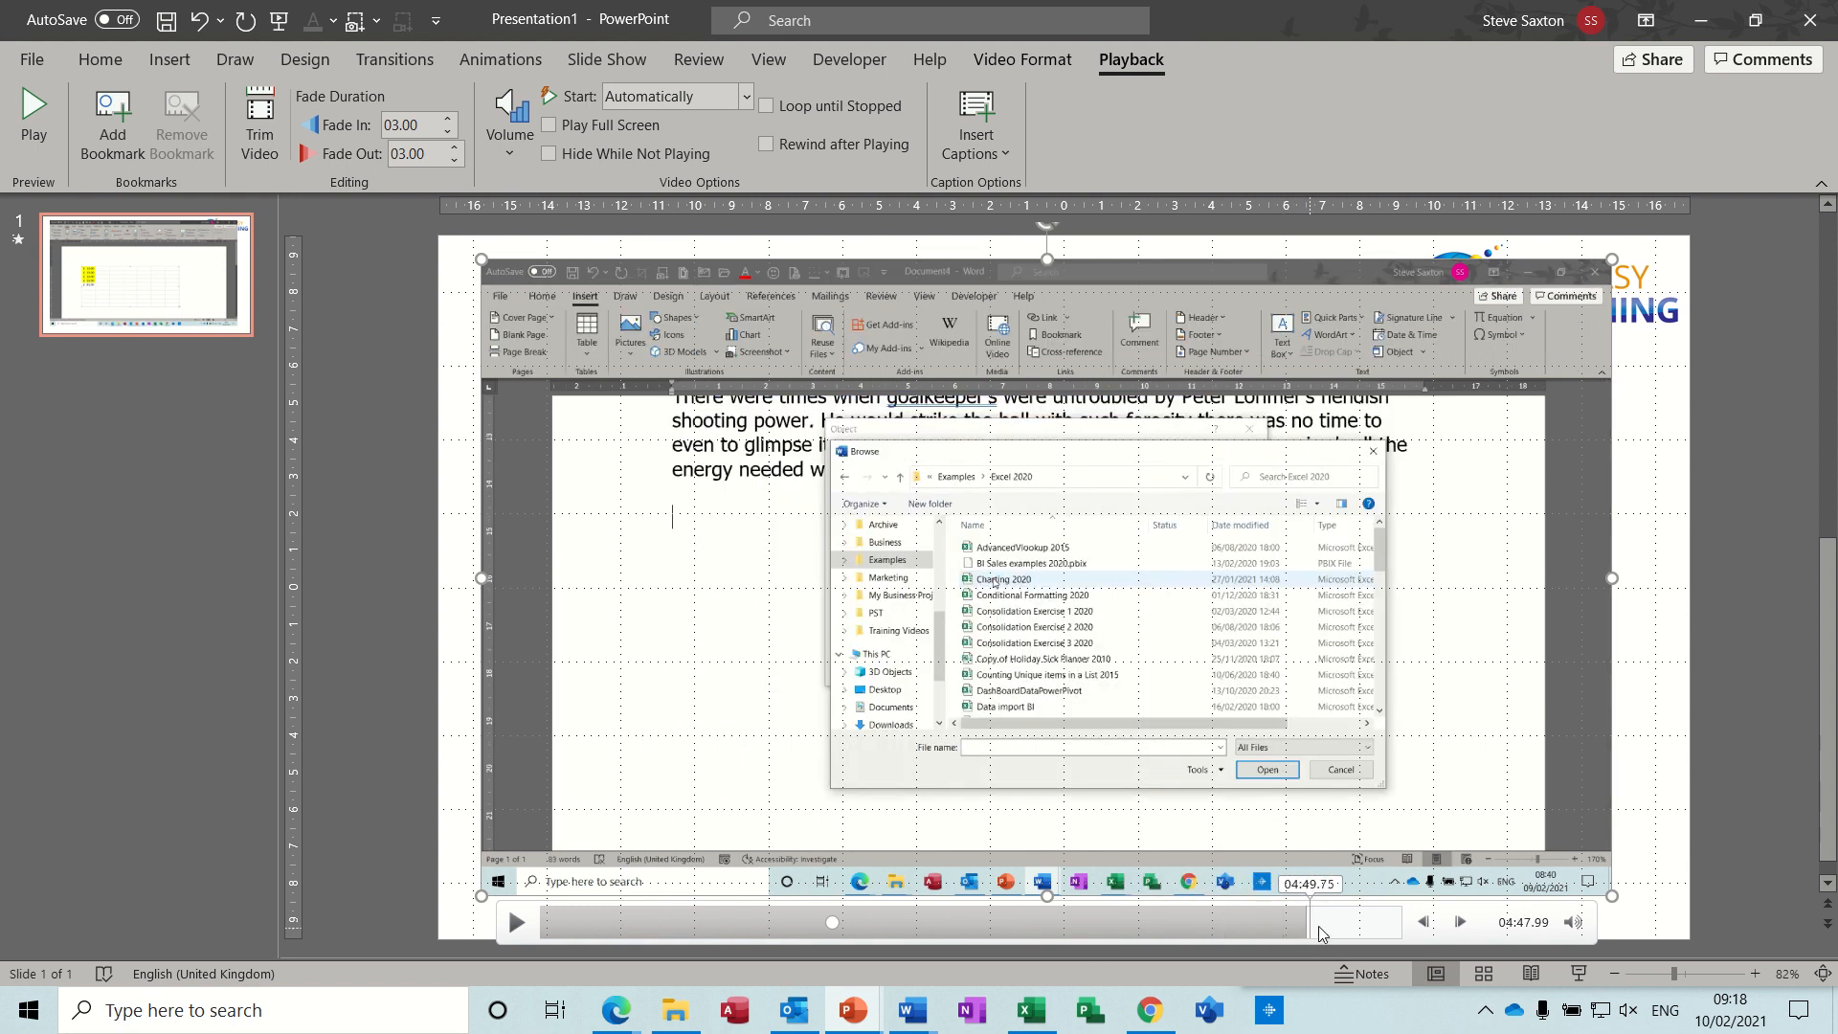
click(1337, 932)
click(1342, 933)
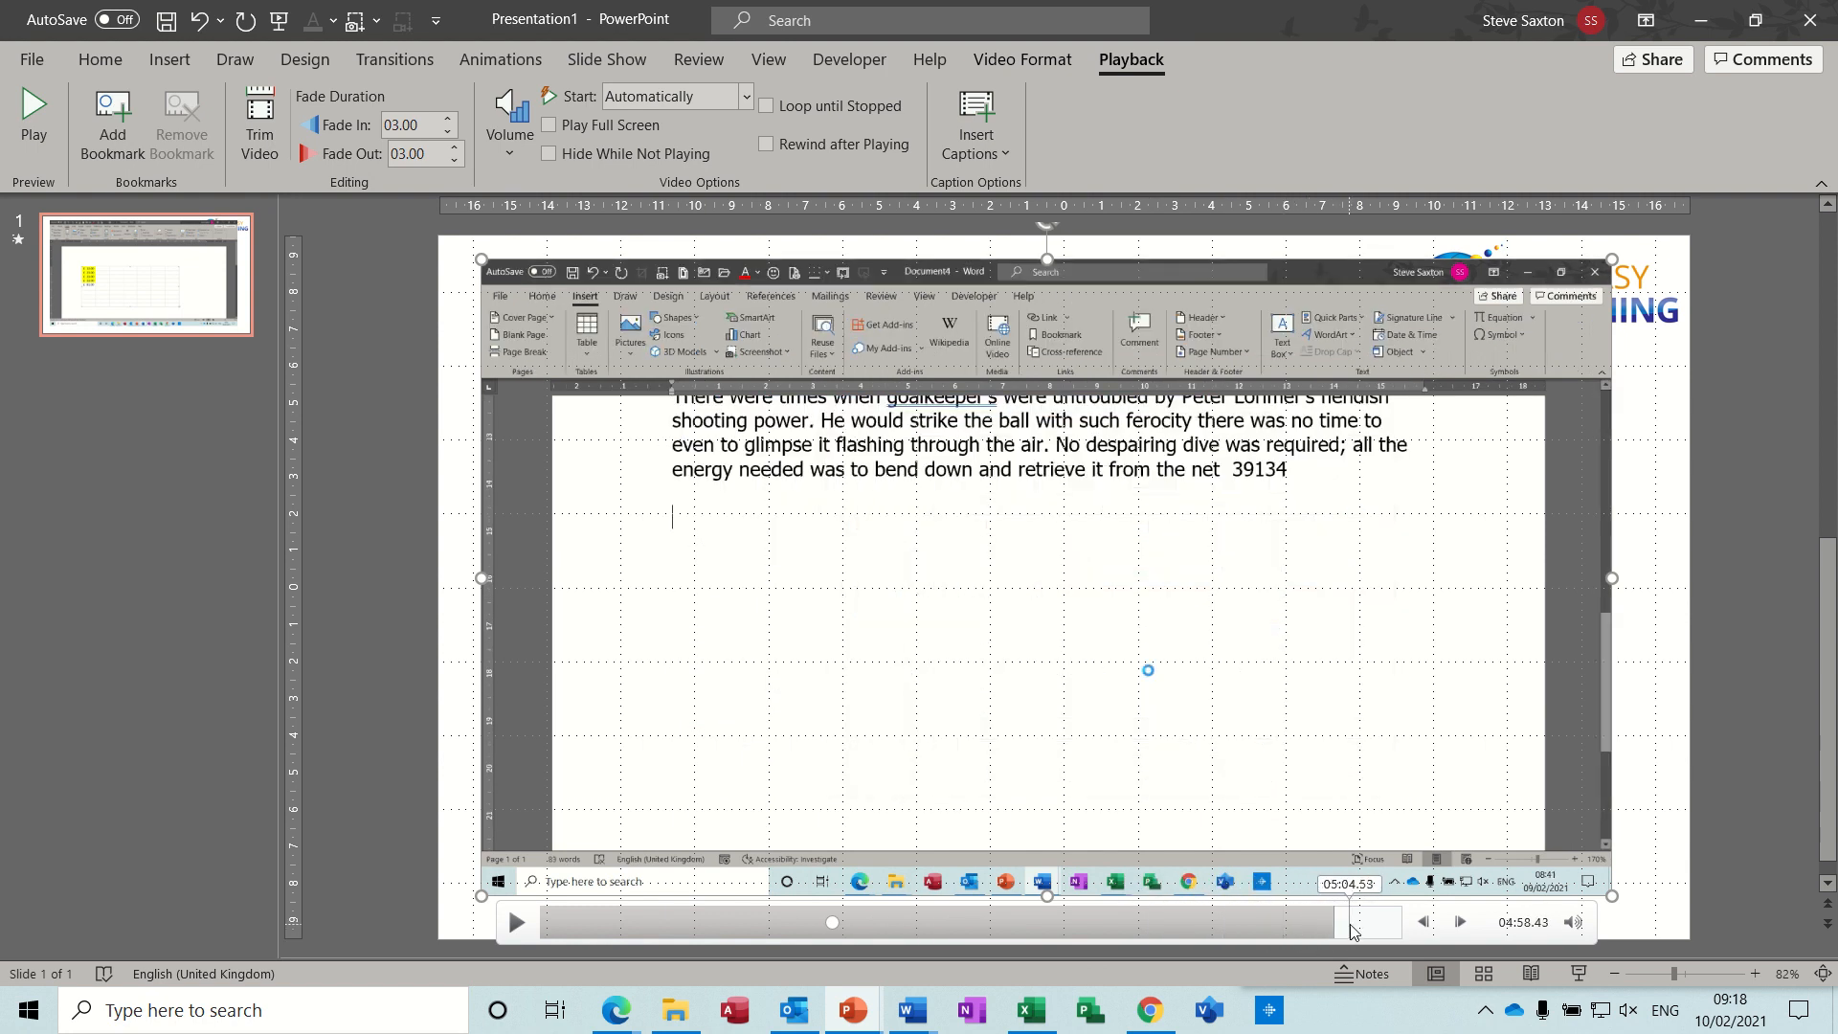
click(1347, 931)
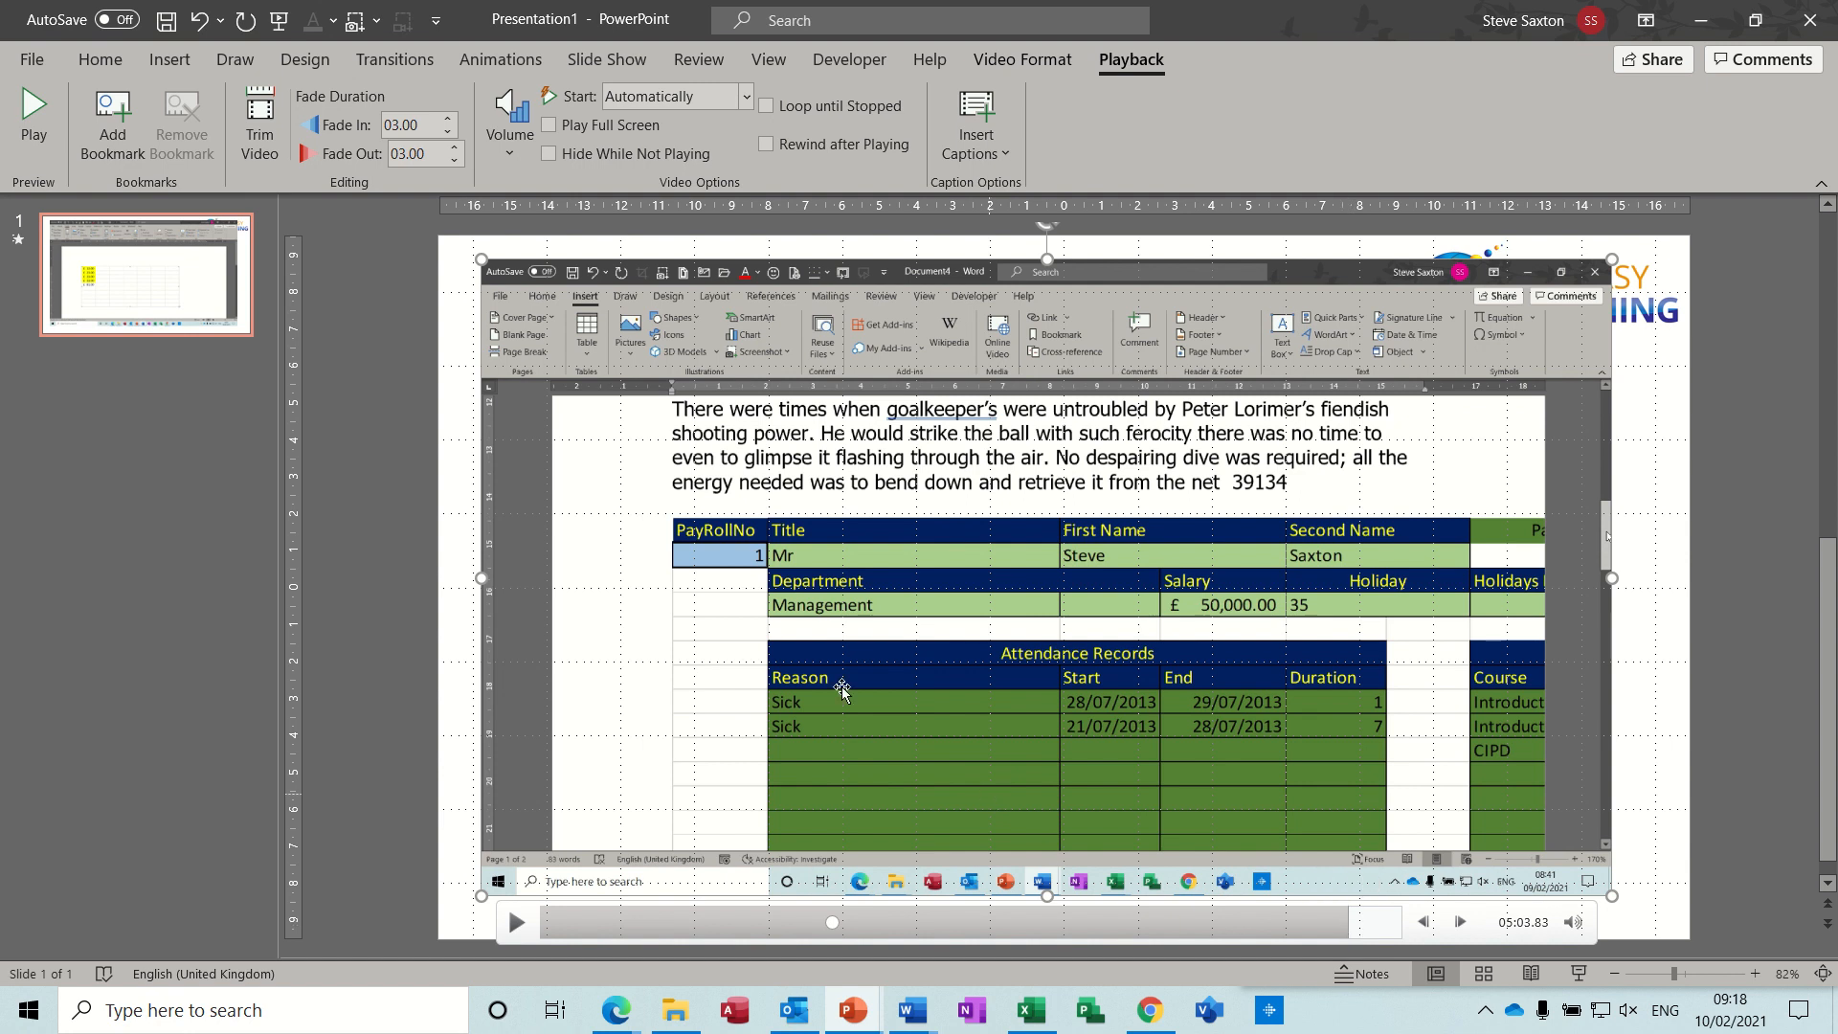
click(112, 113)
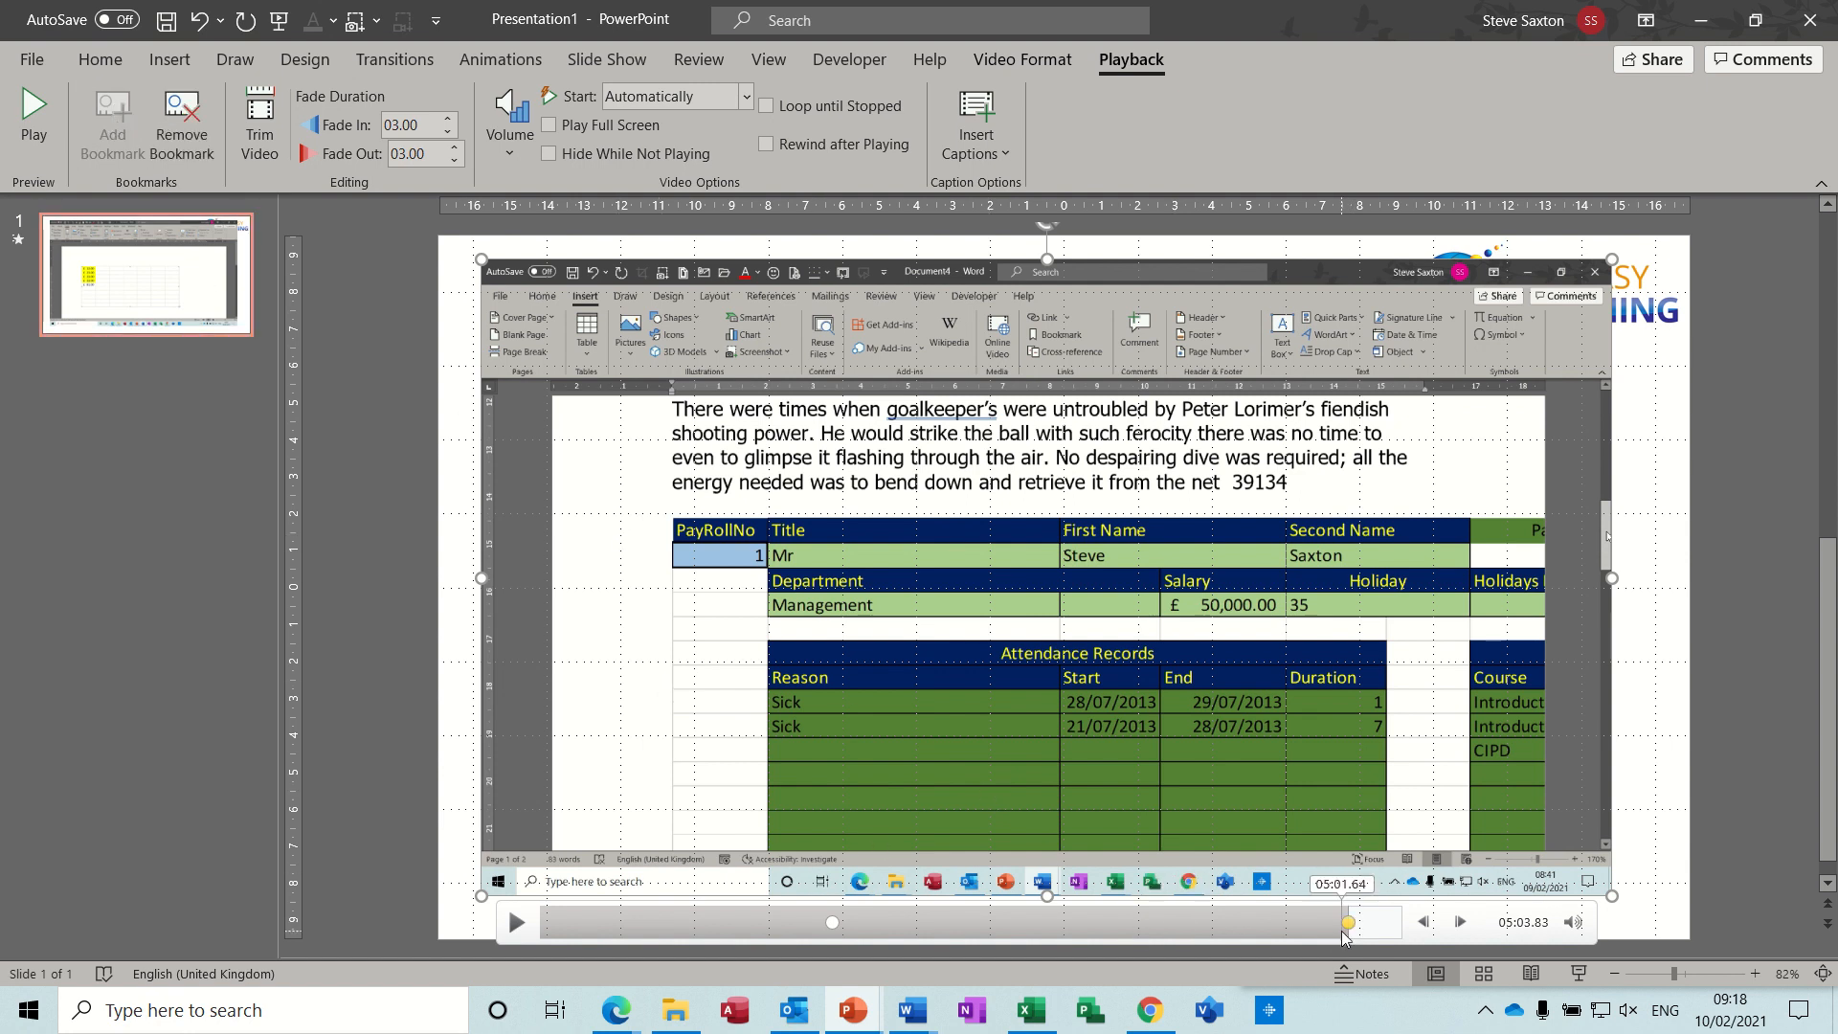
Step: Set the video's poster frame to the duke-wellington-200 image from the Examples > Archive > PHOTOS > PHOTOS Waterloo folder
click(1010, 61)
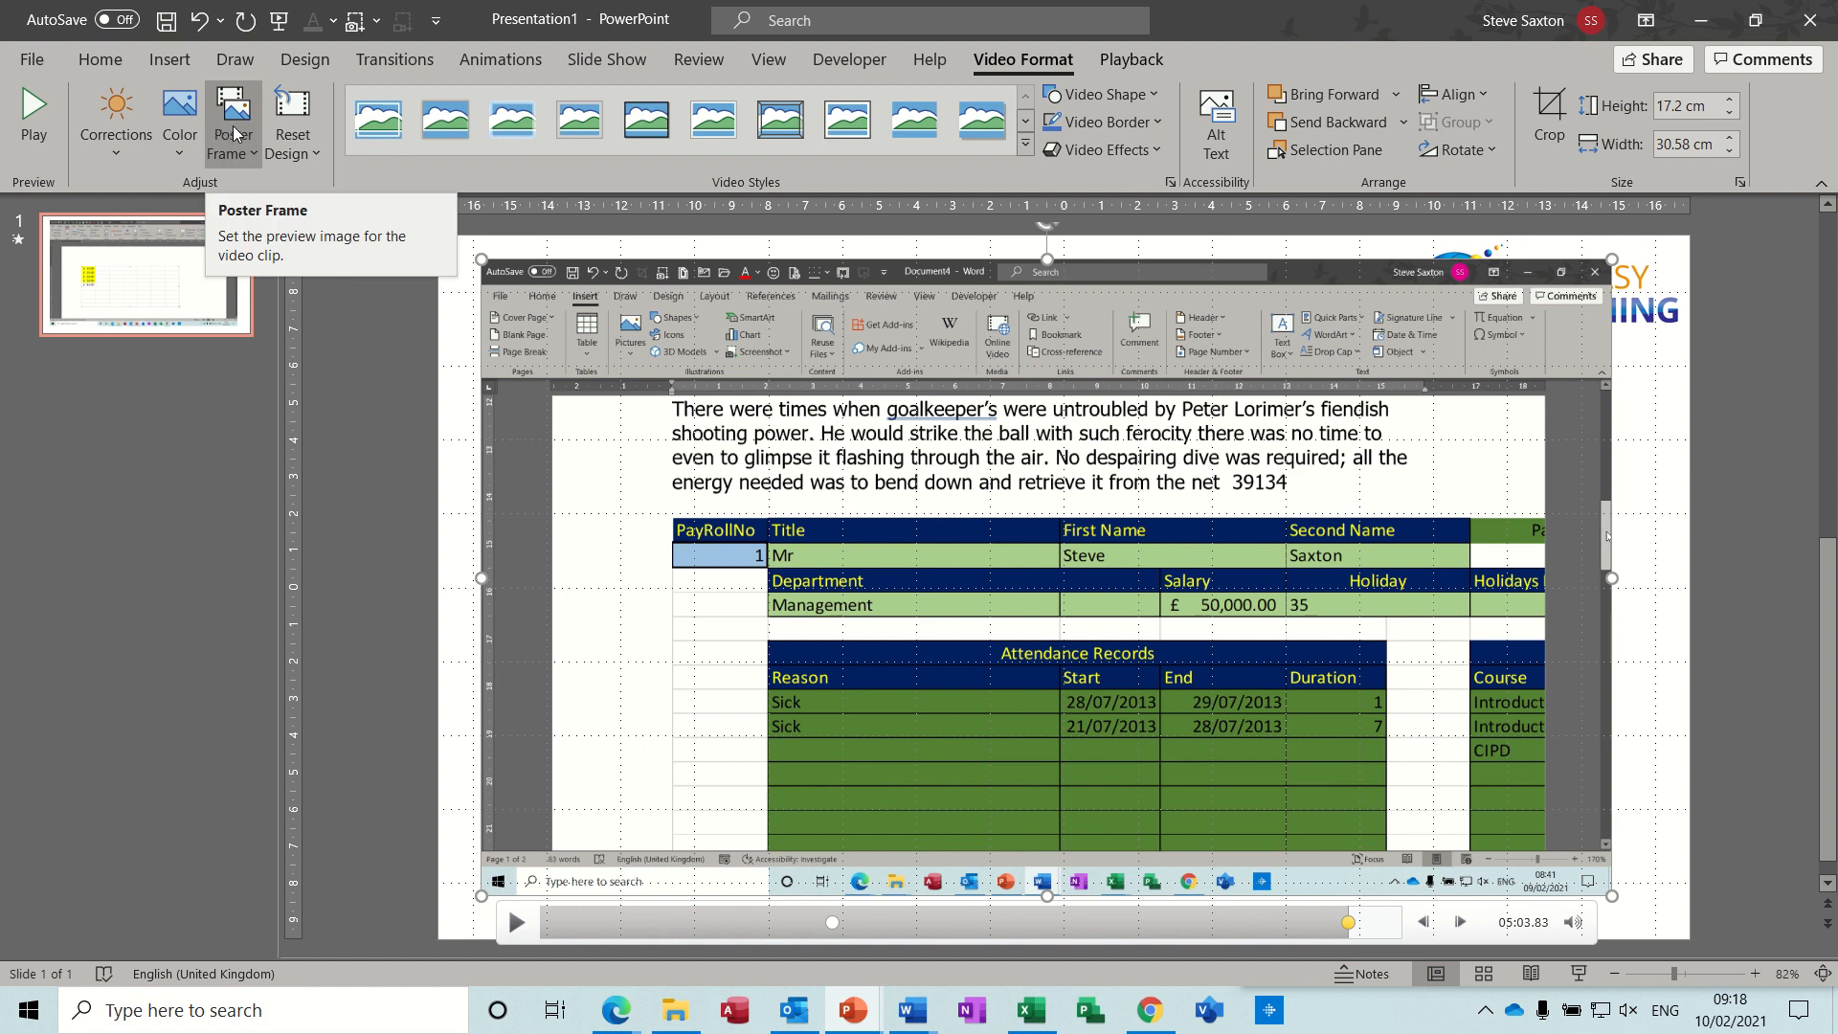
click(247, 155)
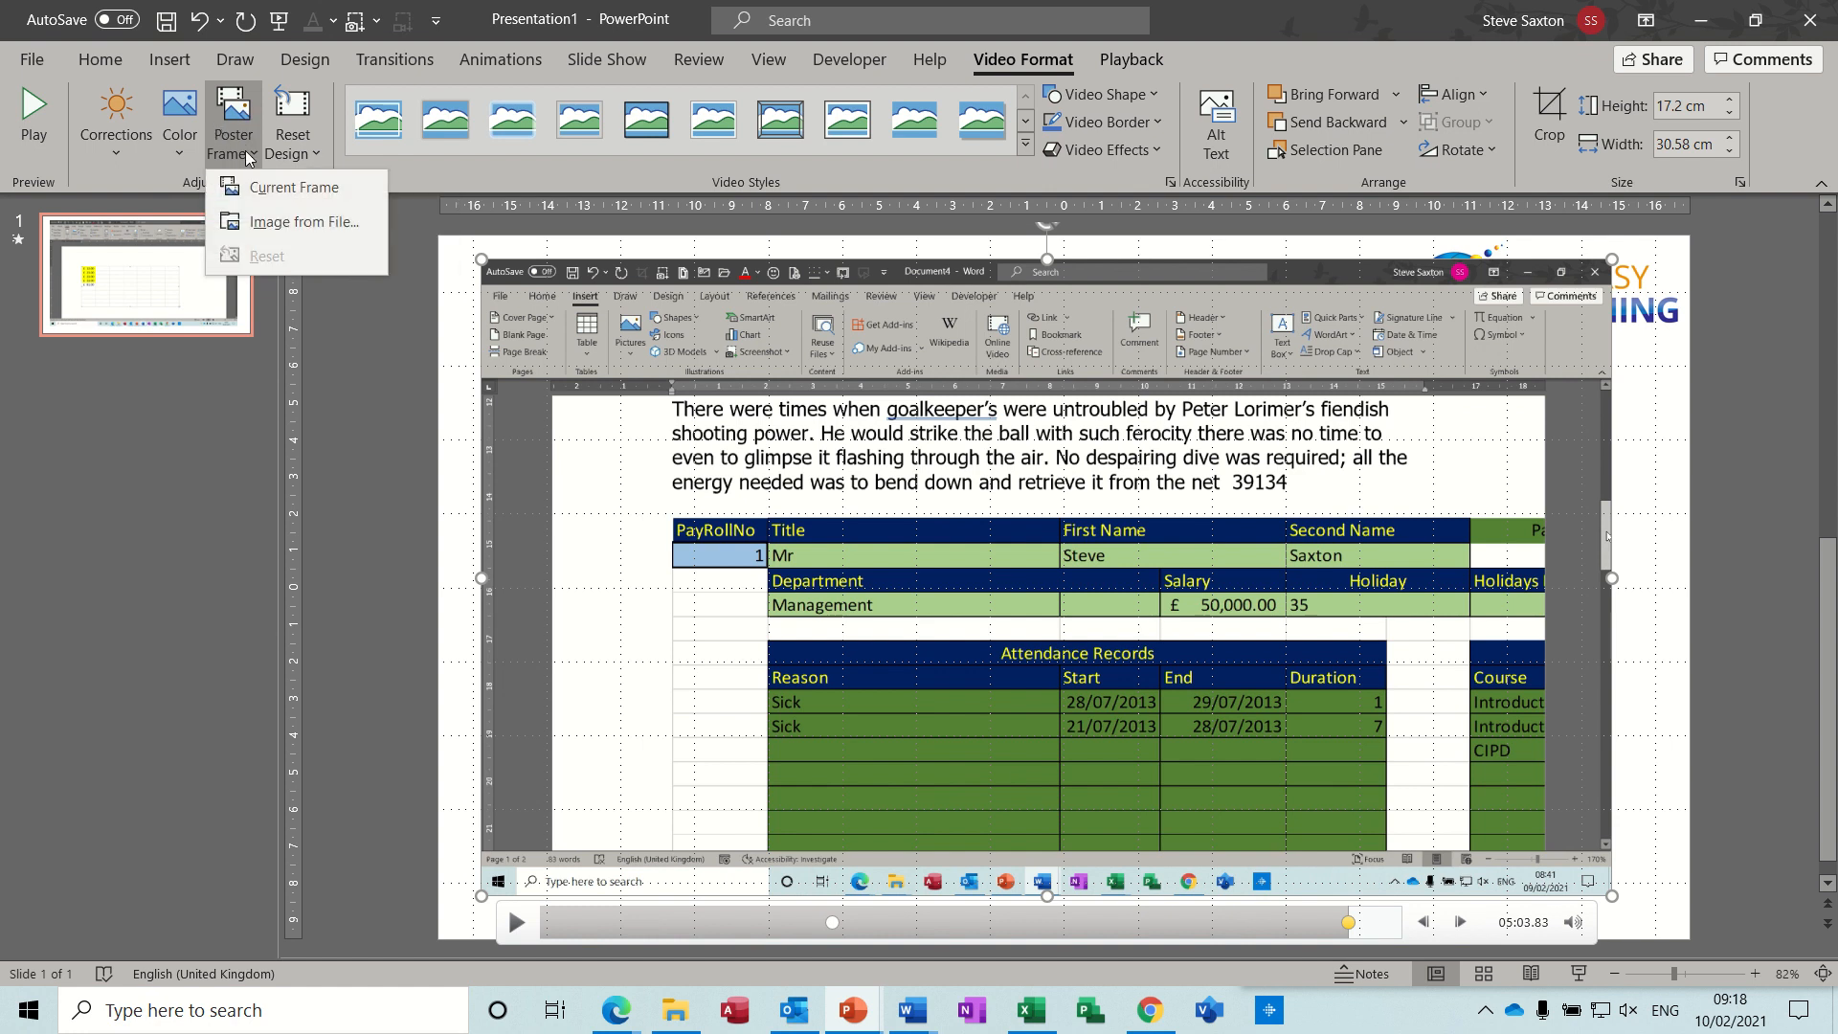
click(256, 223)
click(724, 435)
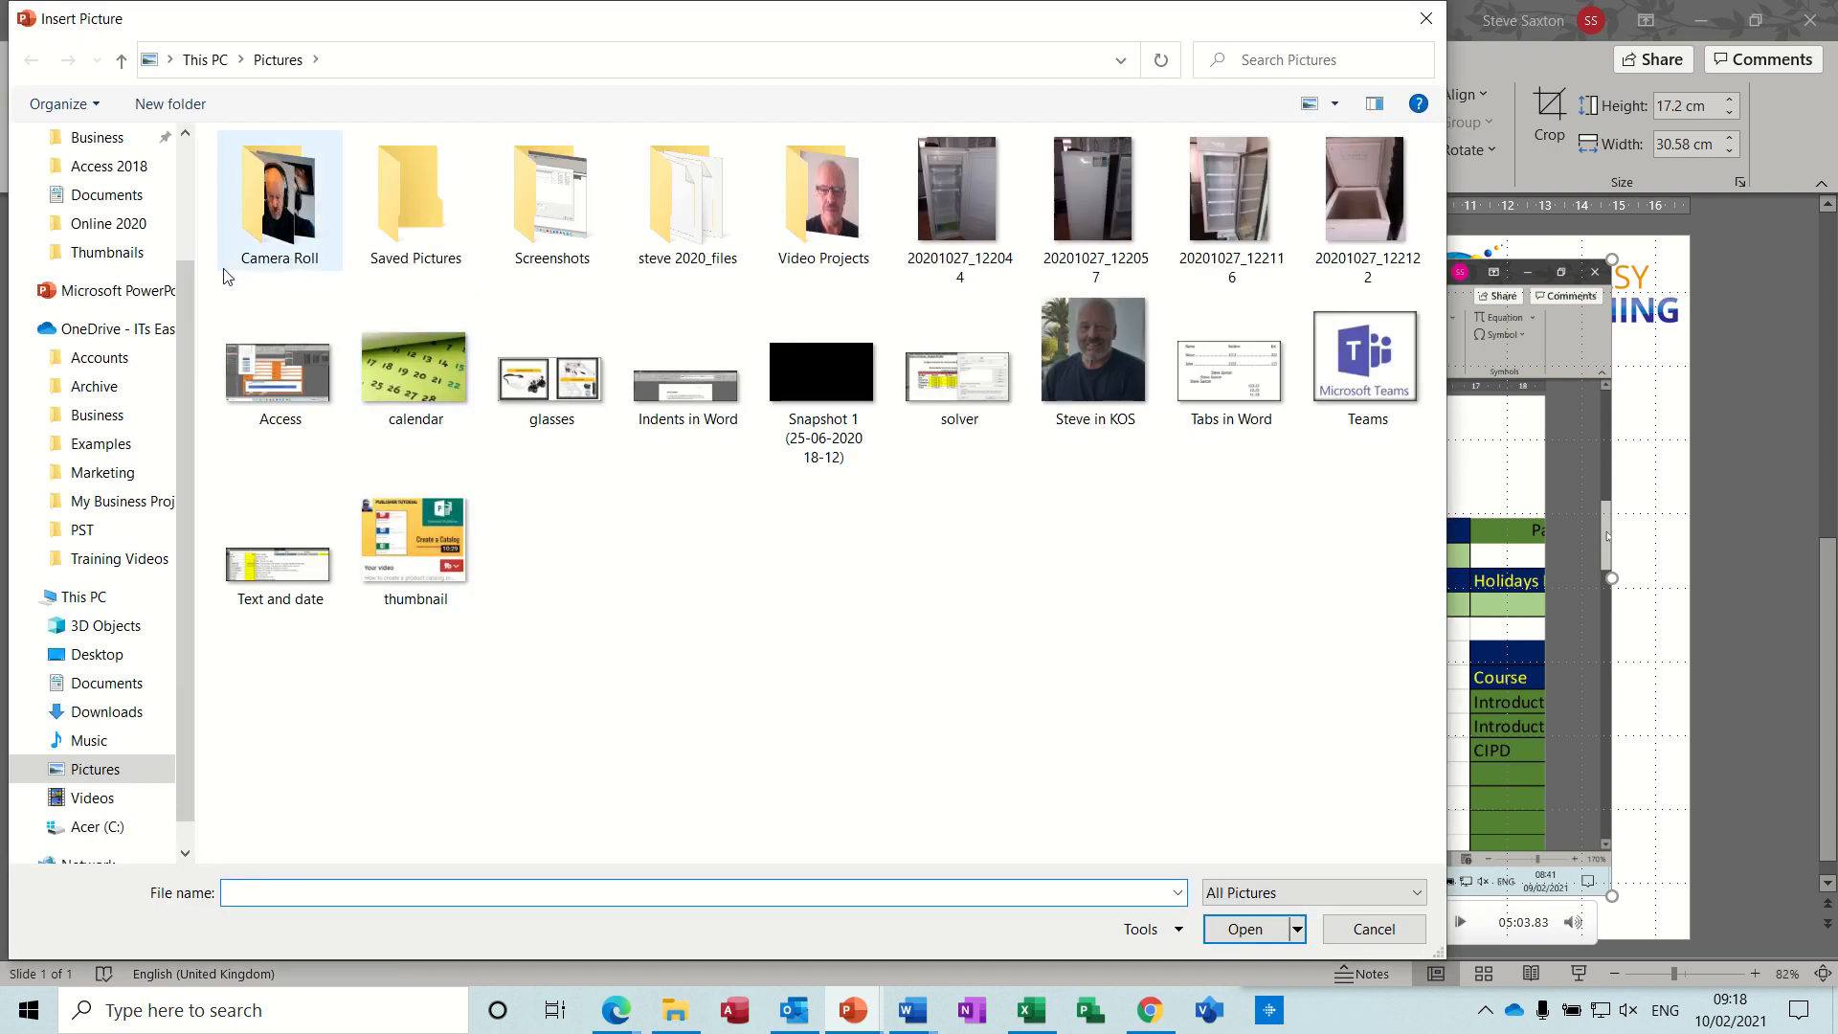
click(116, 444)
double_click(316, 203)
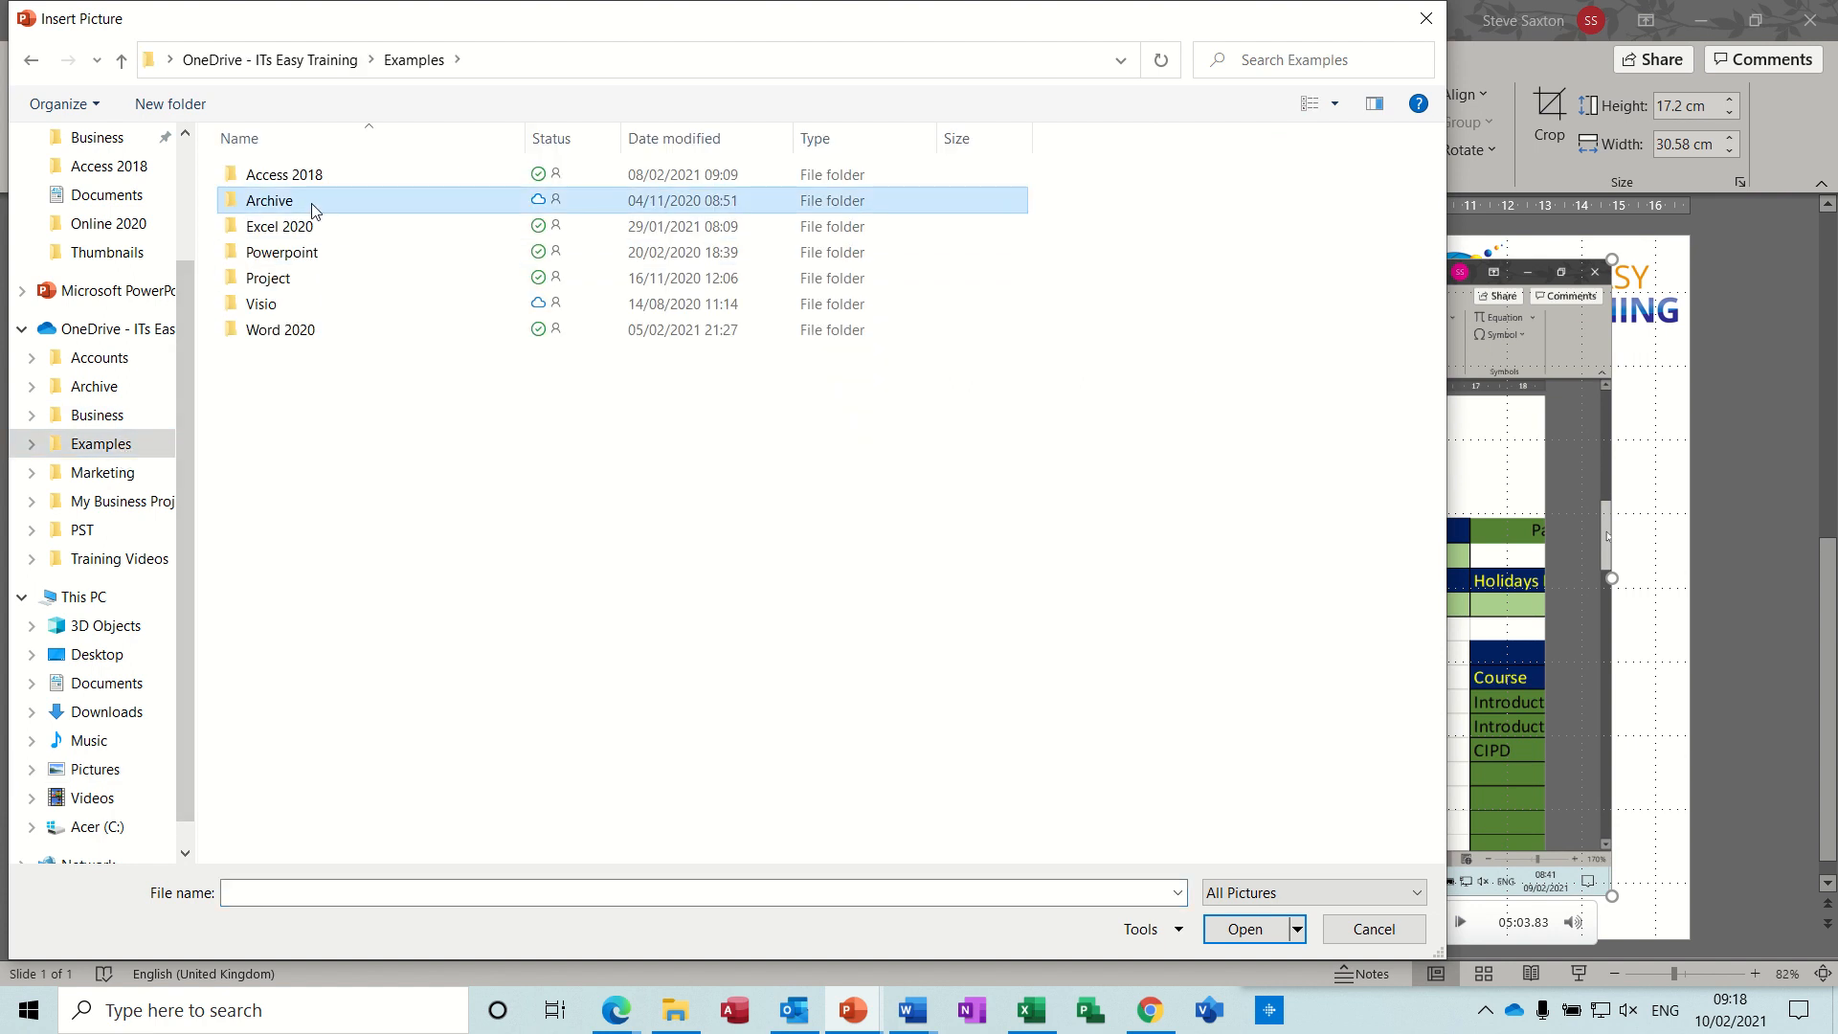
click(293, 356)
double_click(293, 356)
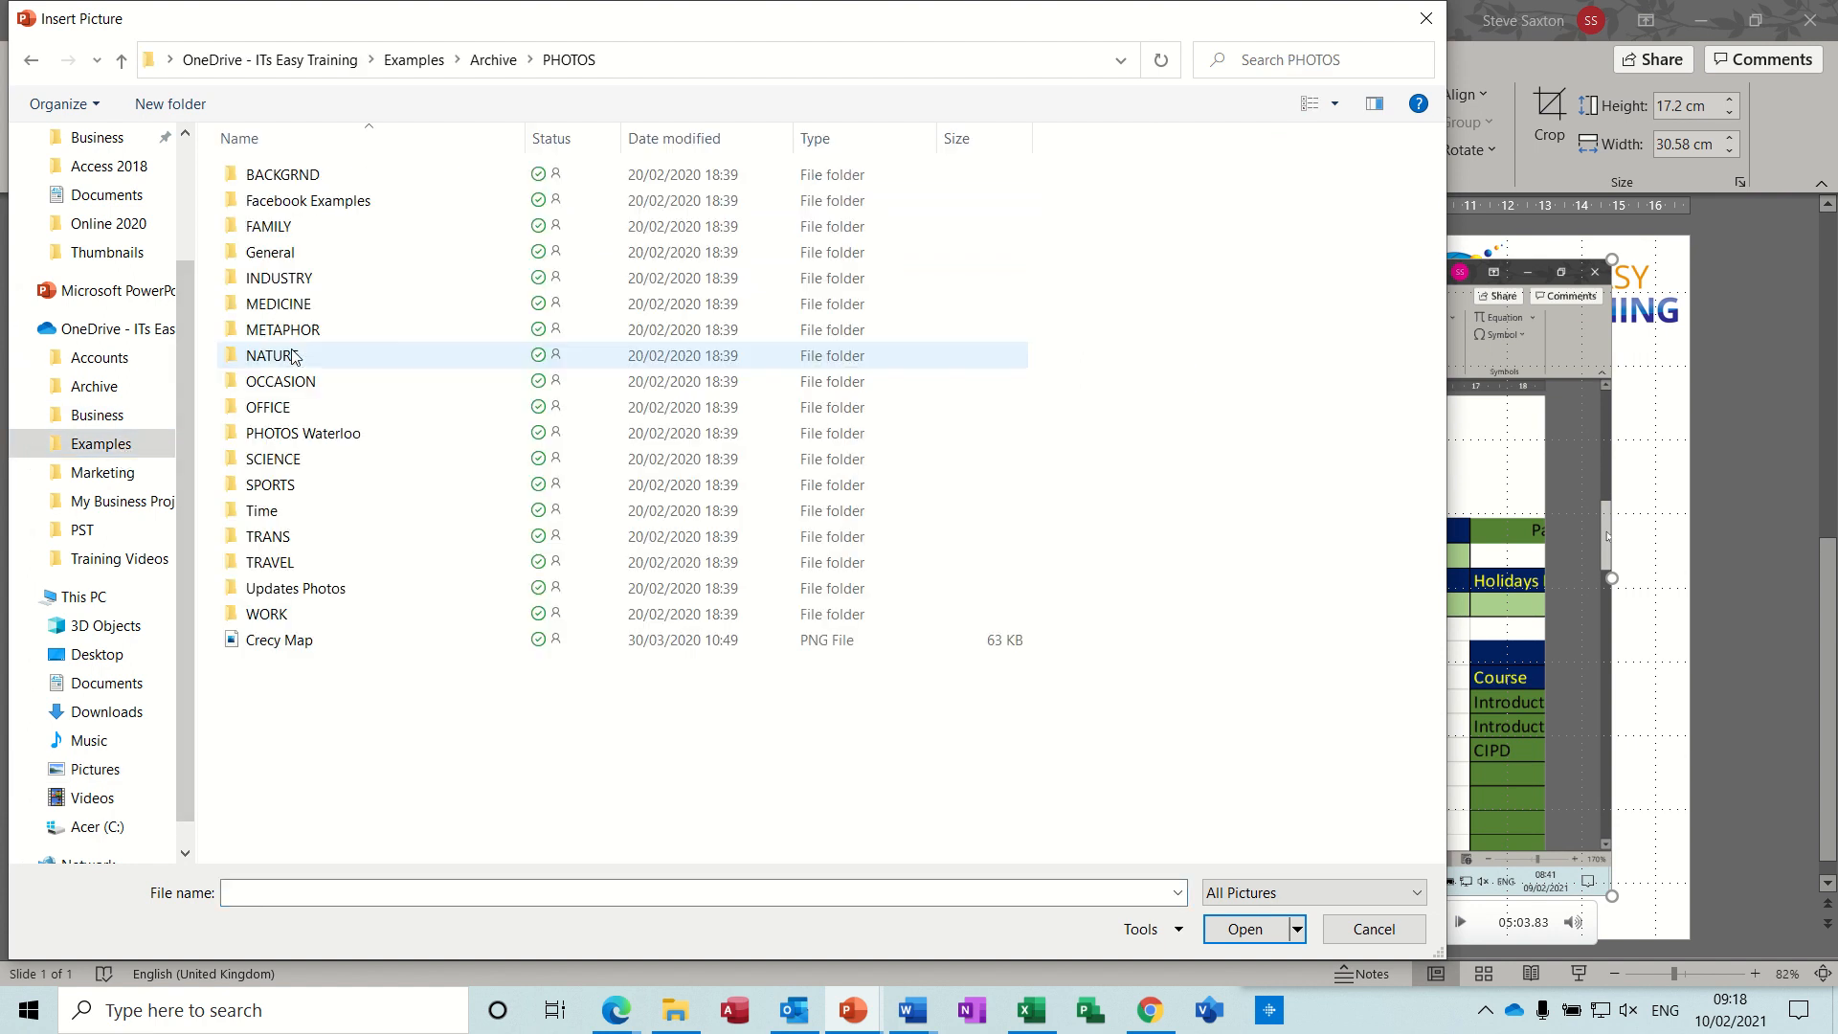
double_click(307, 436)
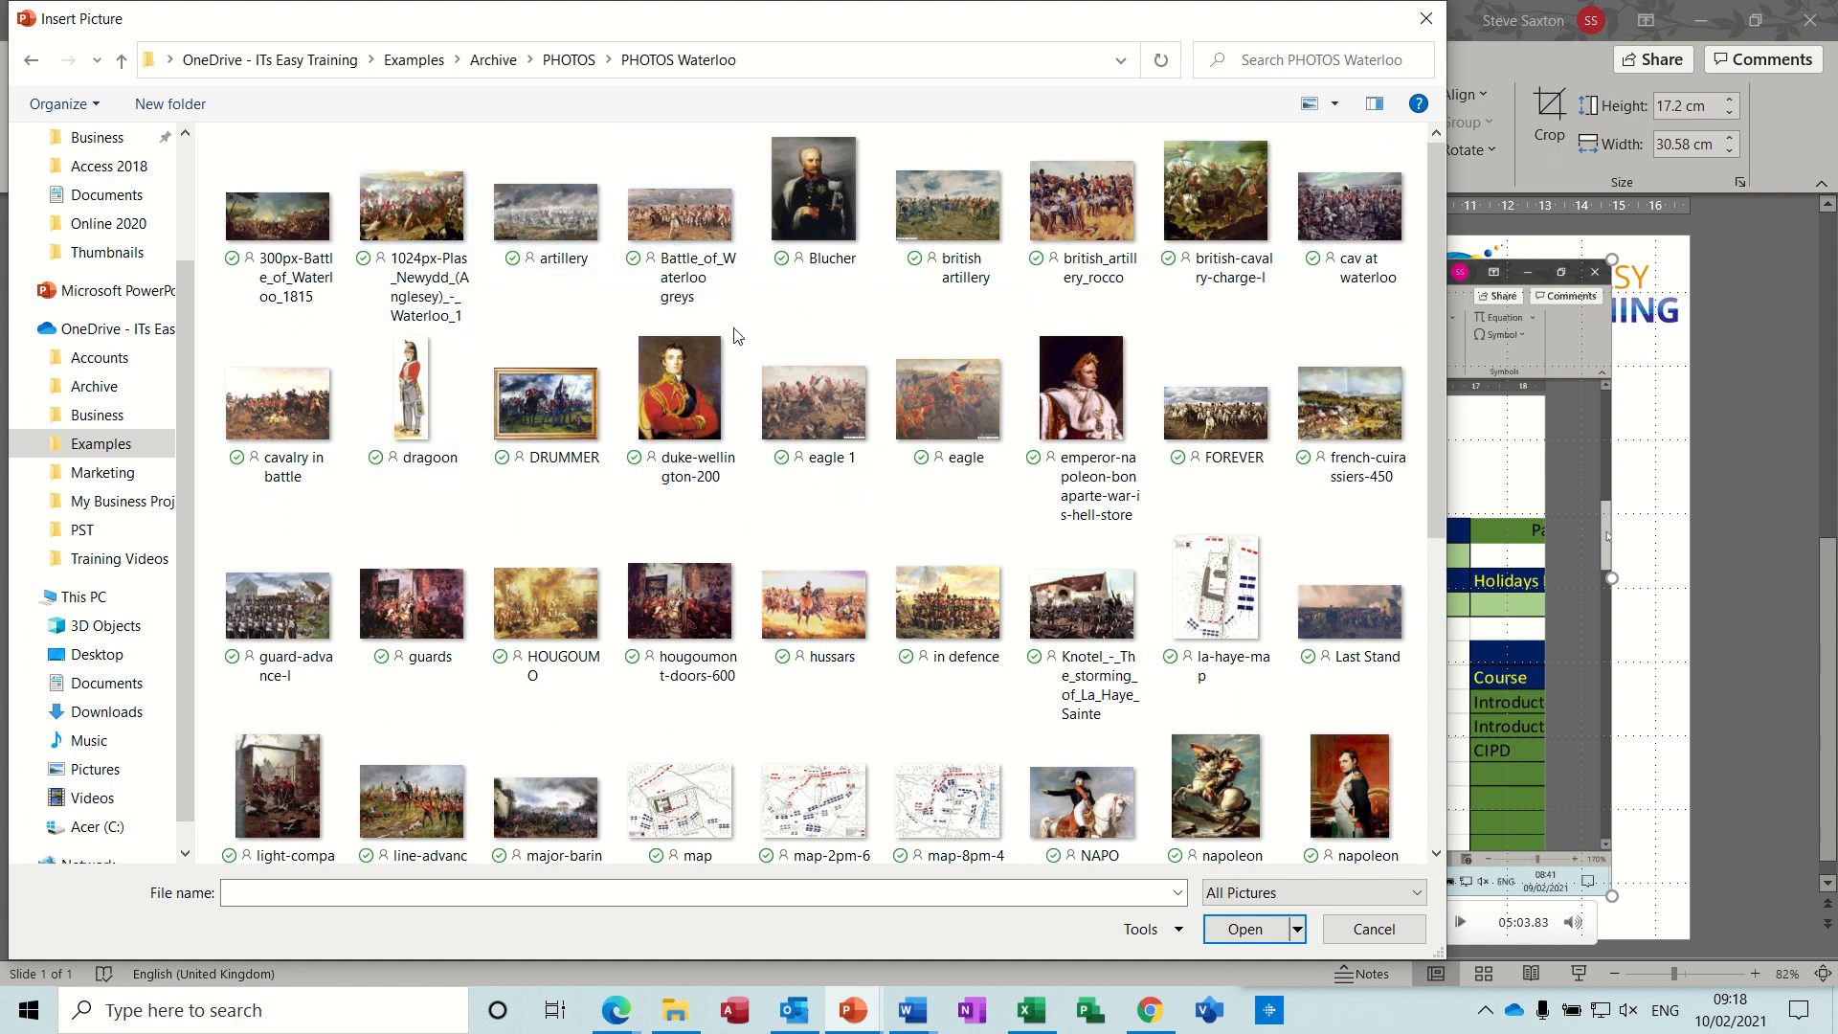
double_click(680, 388)
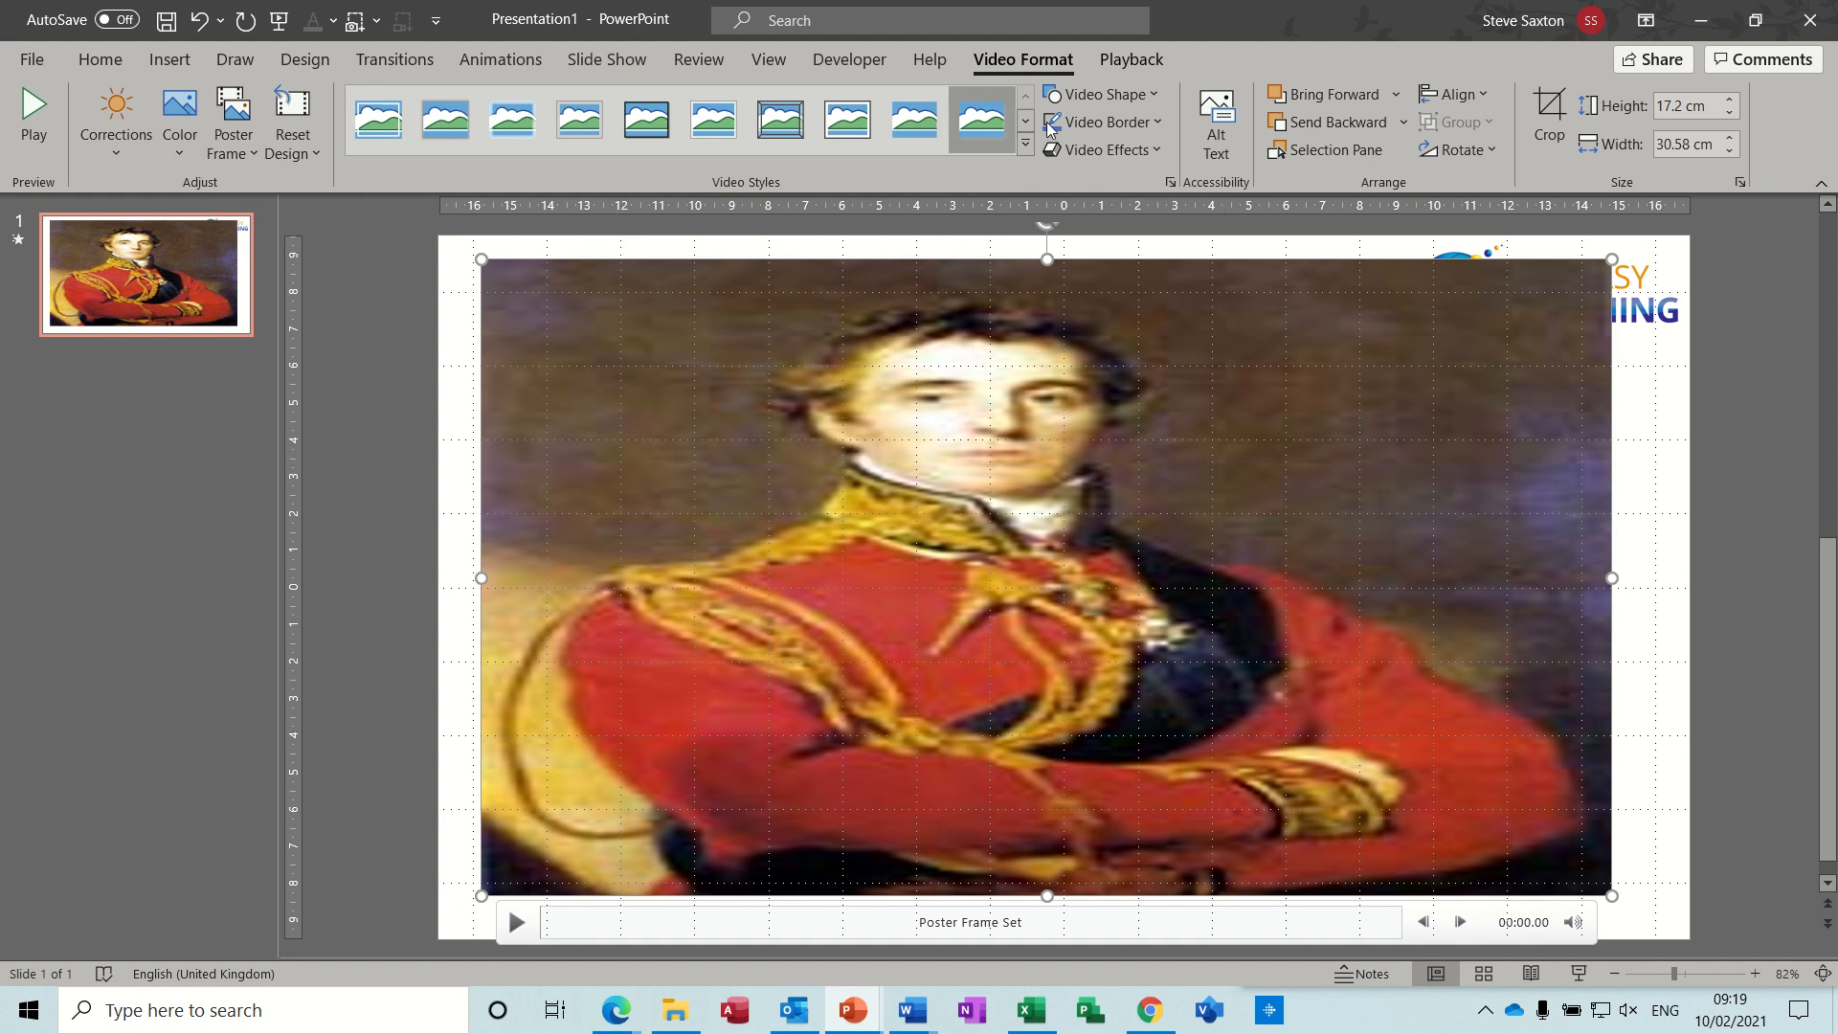
click(1135, 62)
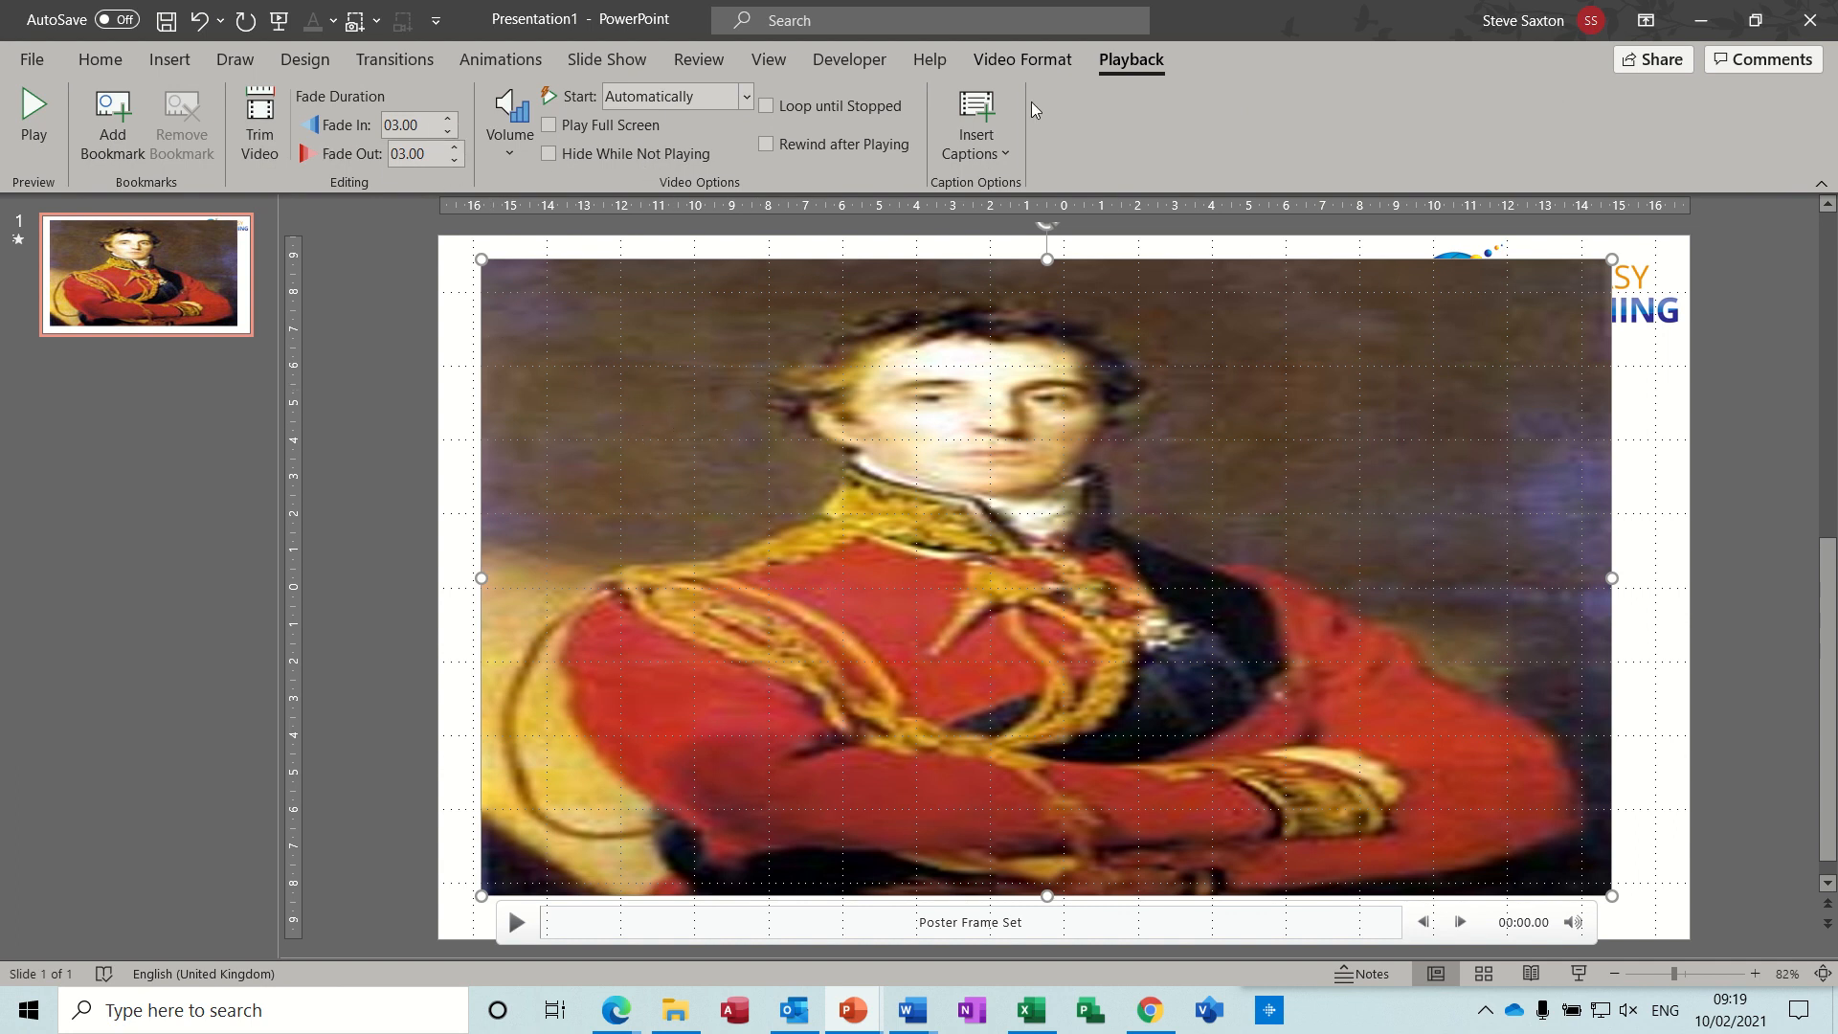
click(1027, 63)
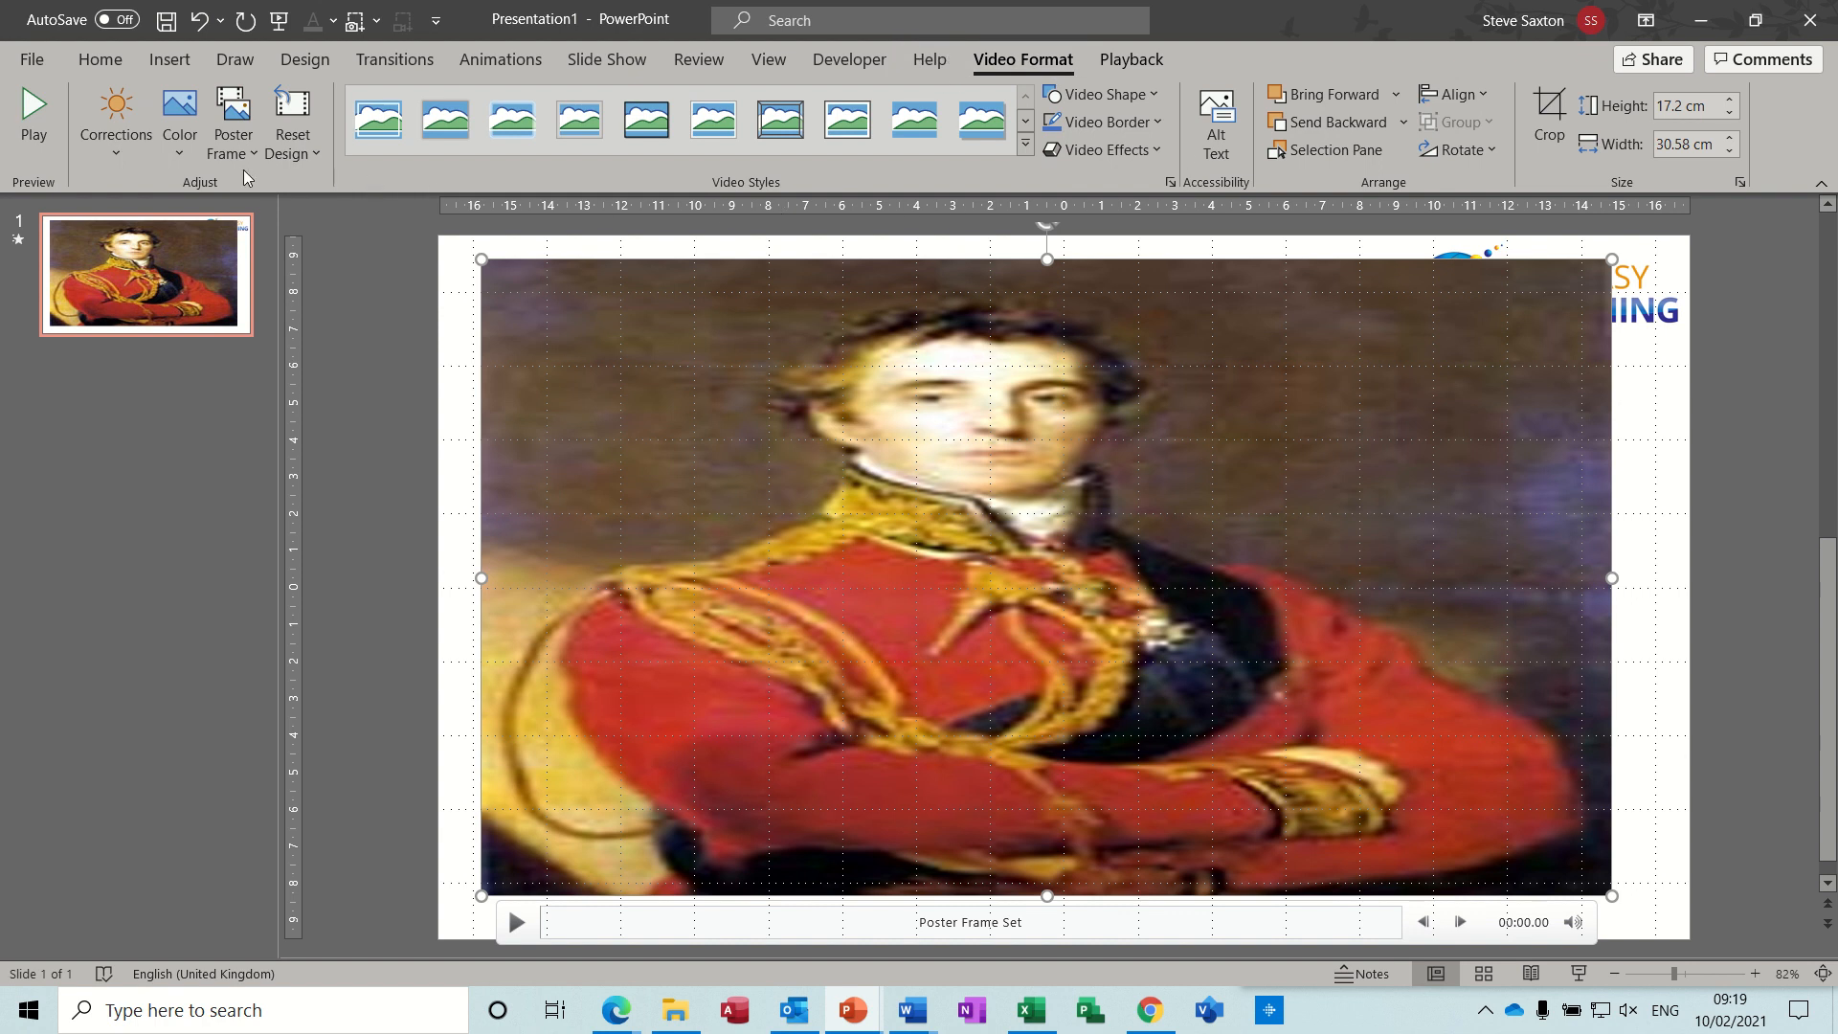
click(1026, 145)
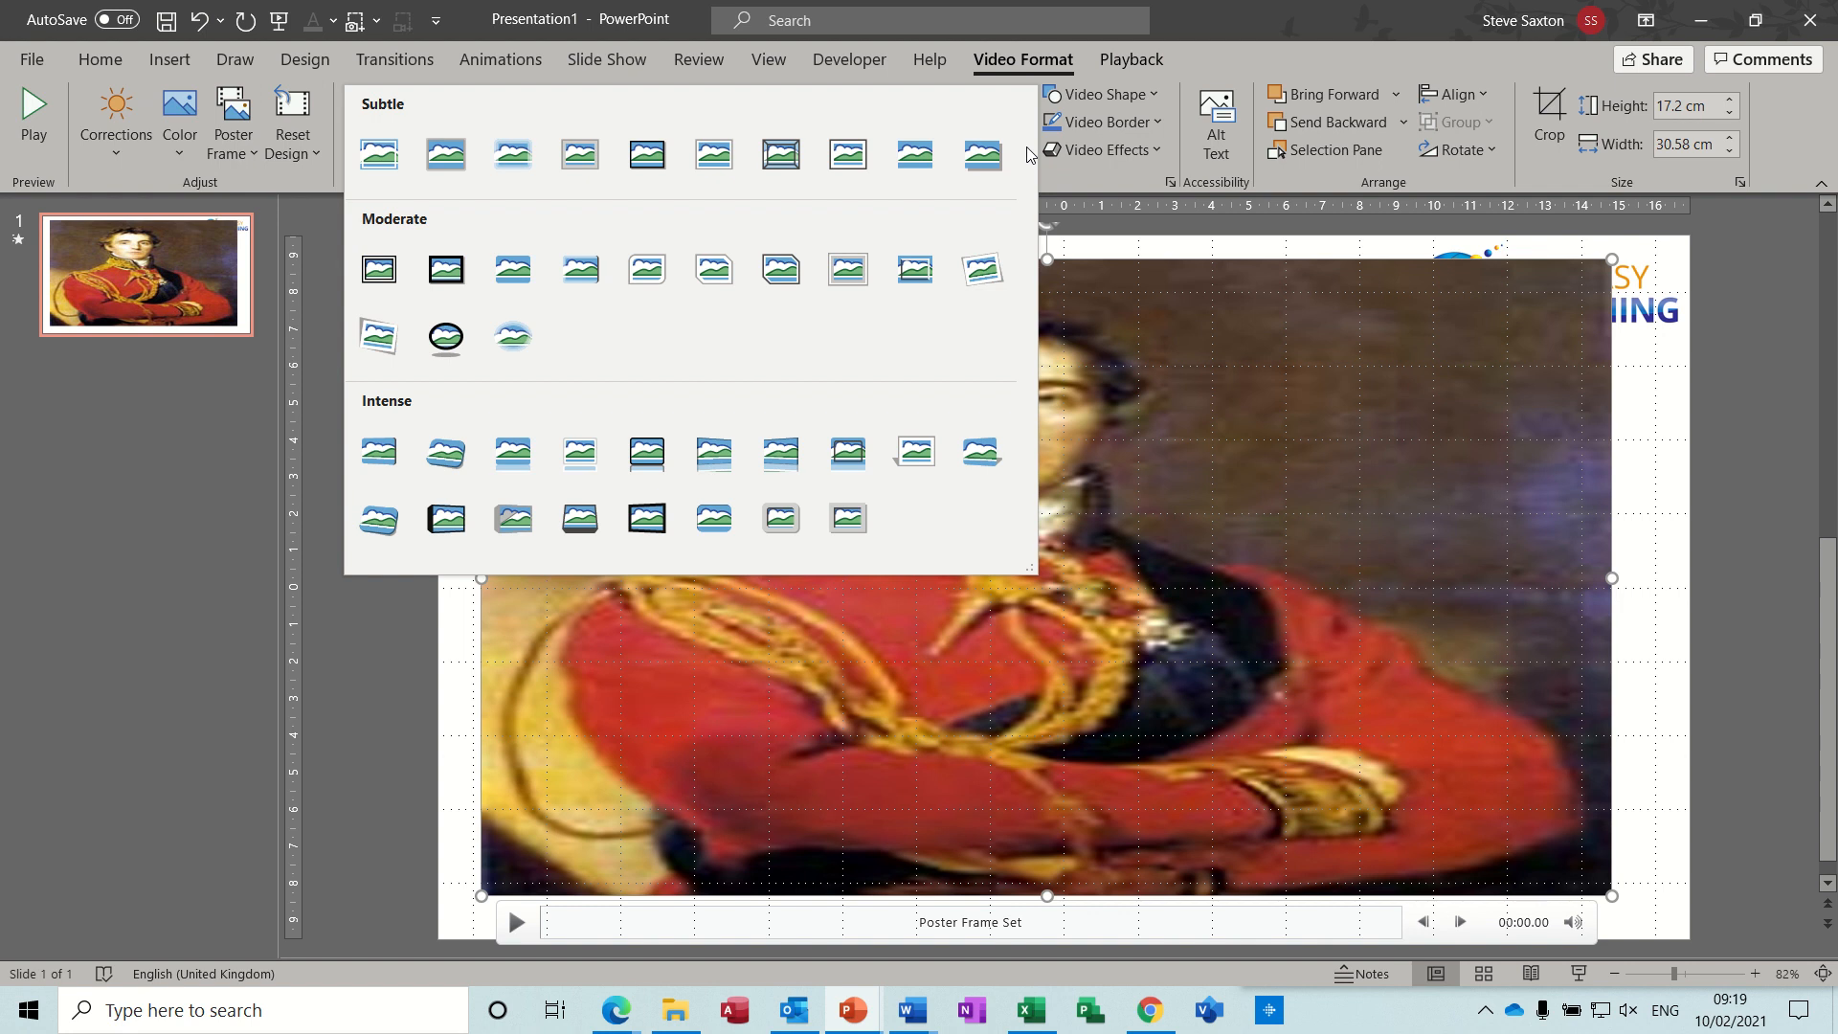
click(1082, 170)
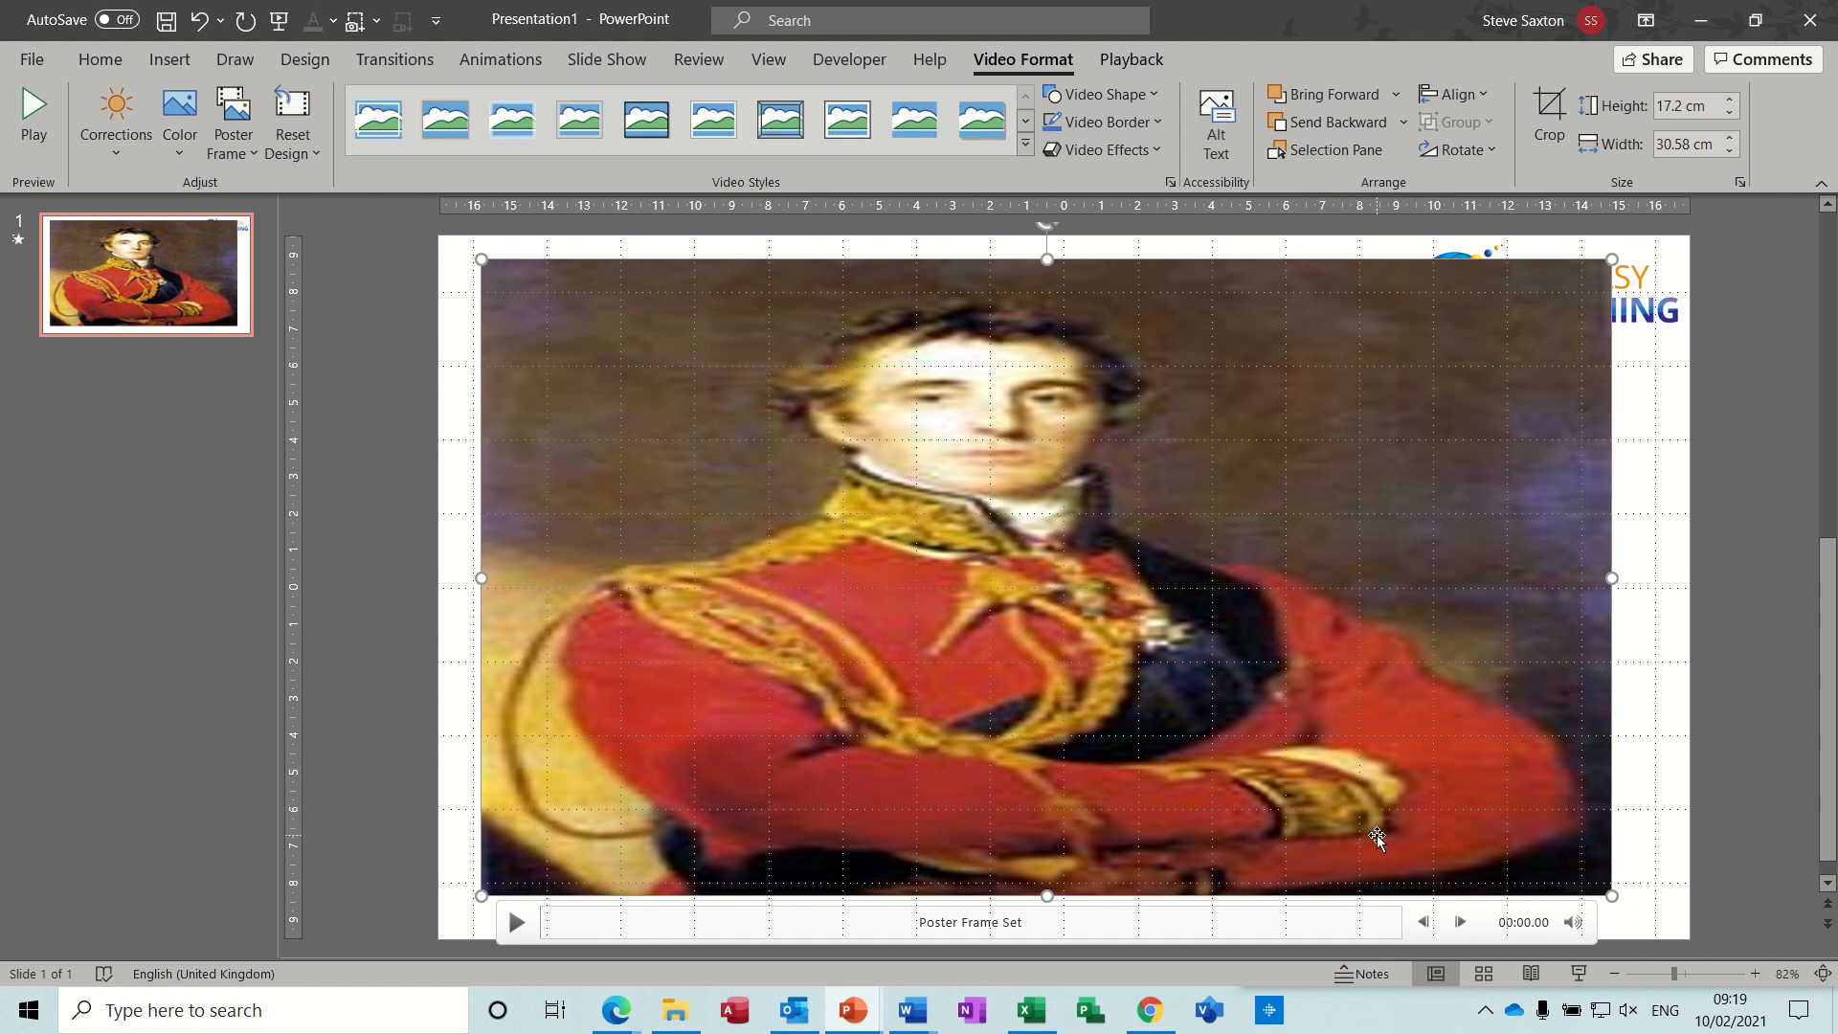
Step: Run the slide show and play the embedded video from its poster frame
click(1579, 974)
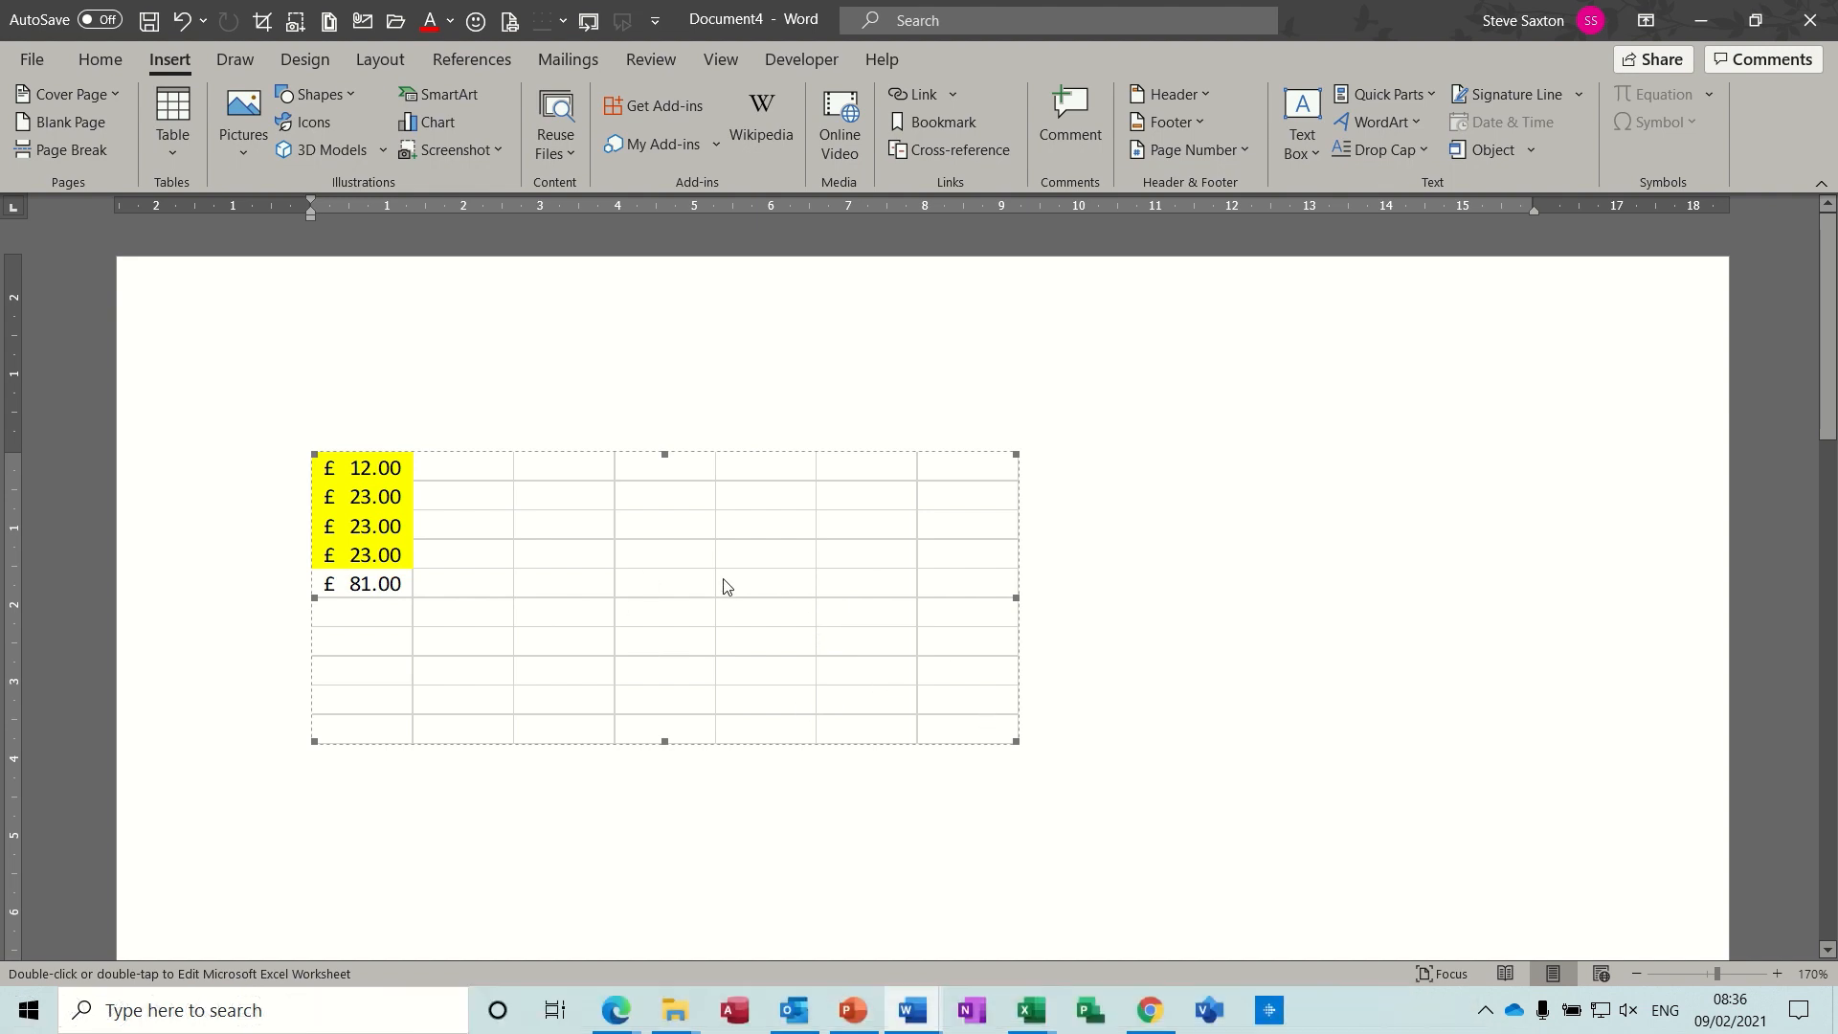
double_click(725, 587)
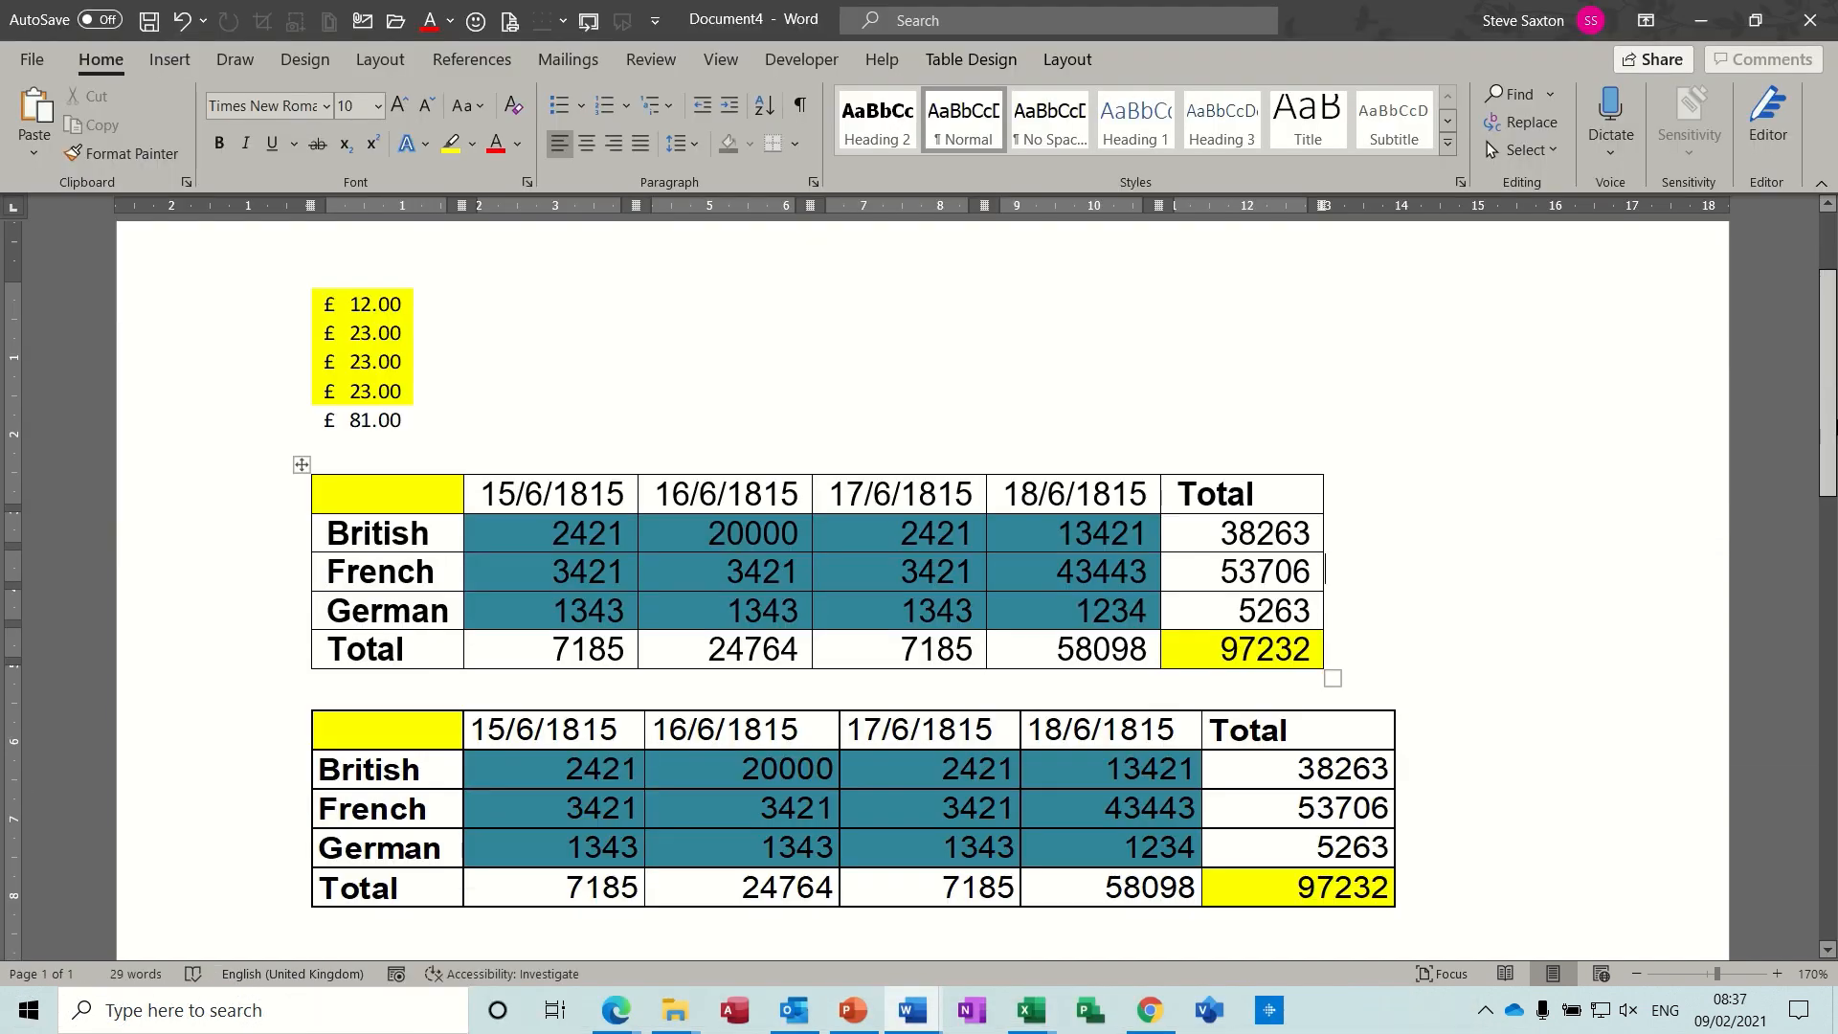
scroll(1436, 493, down, 5)
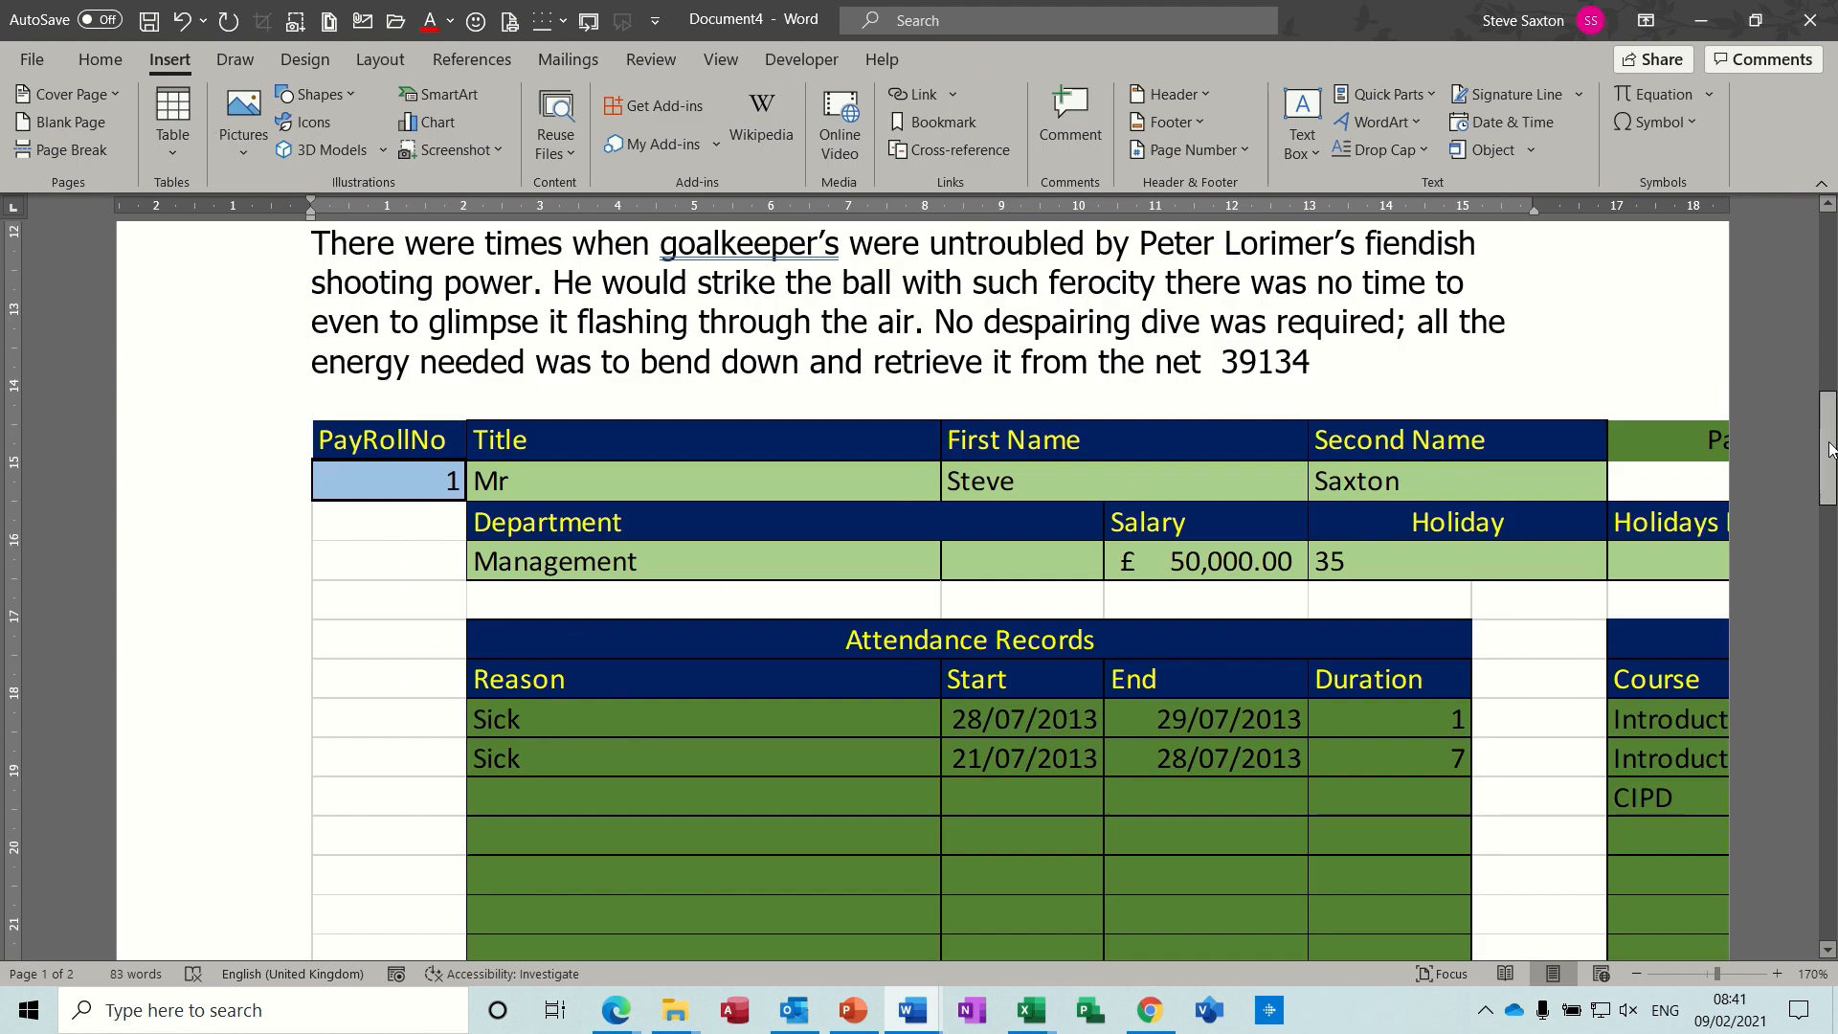
click(327, 452)
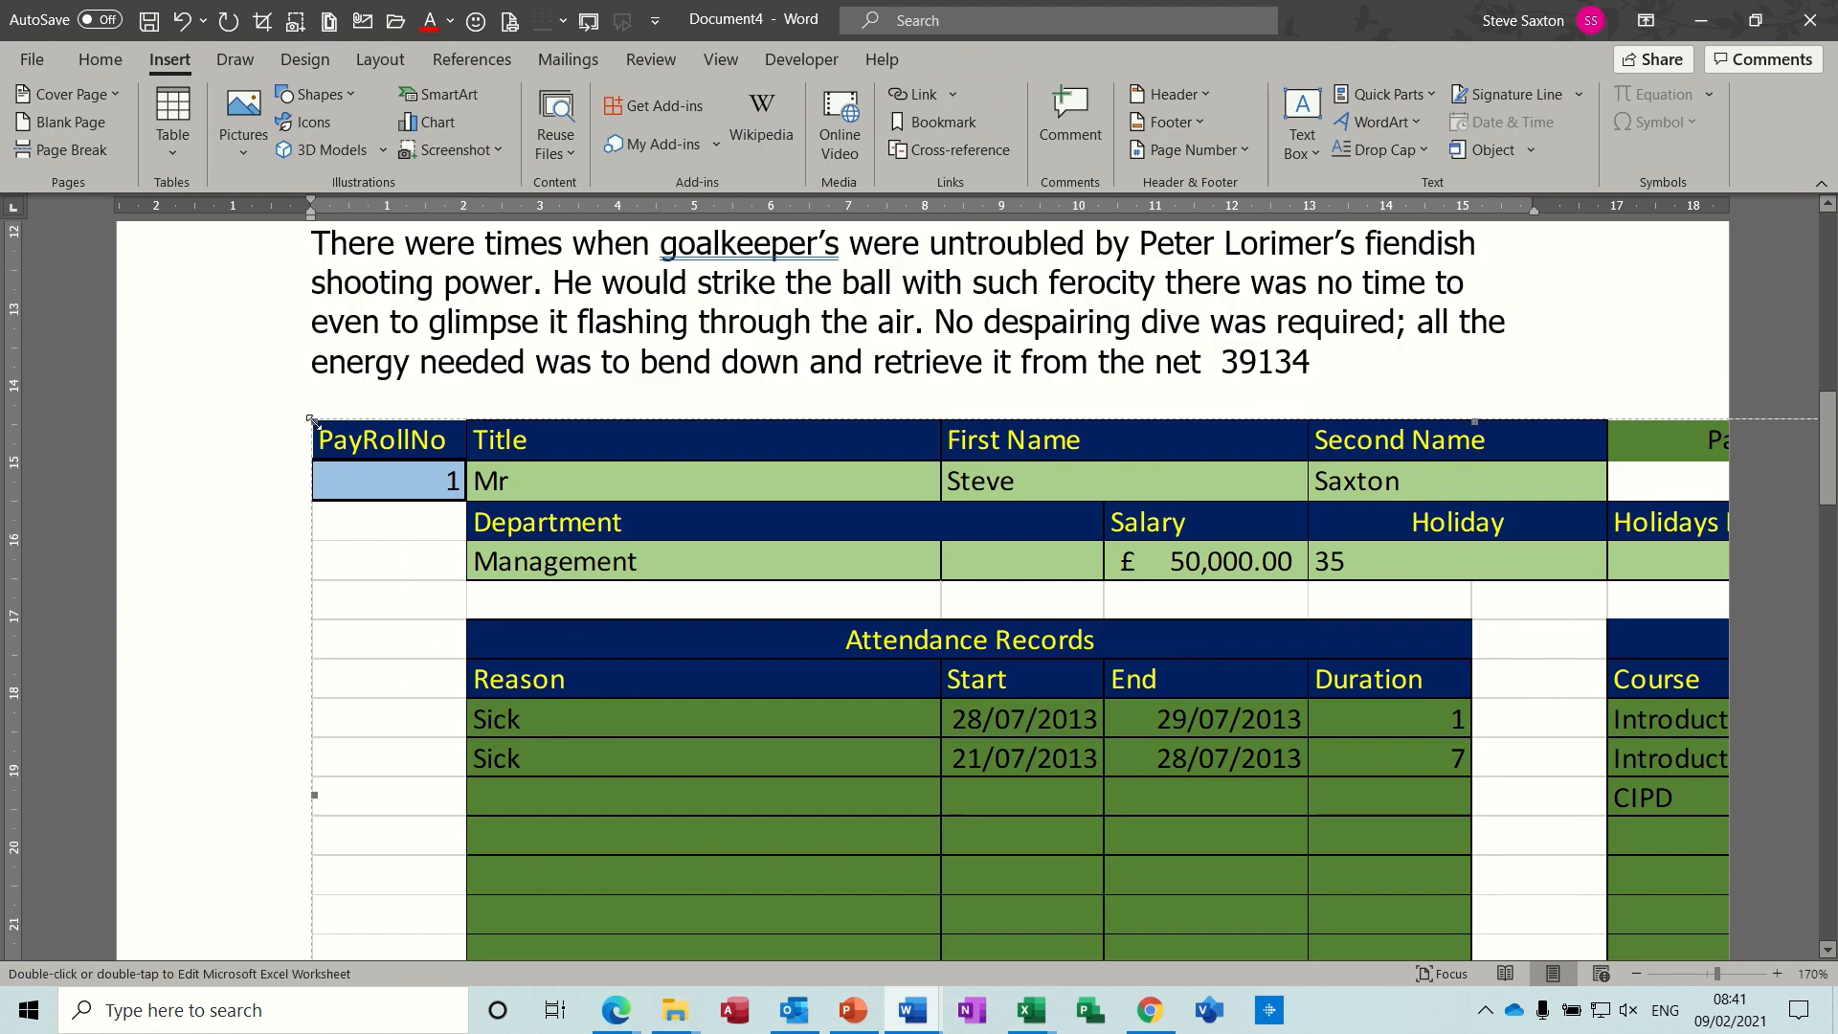
click(280, 456)
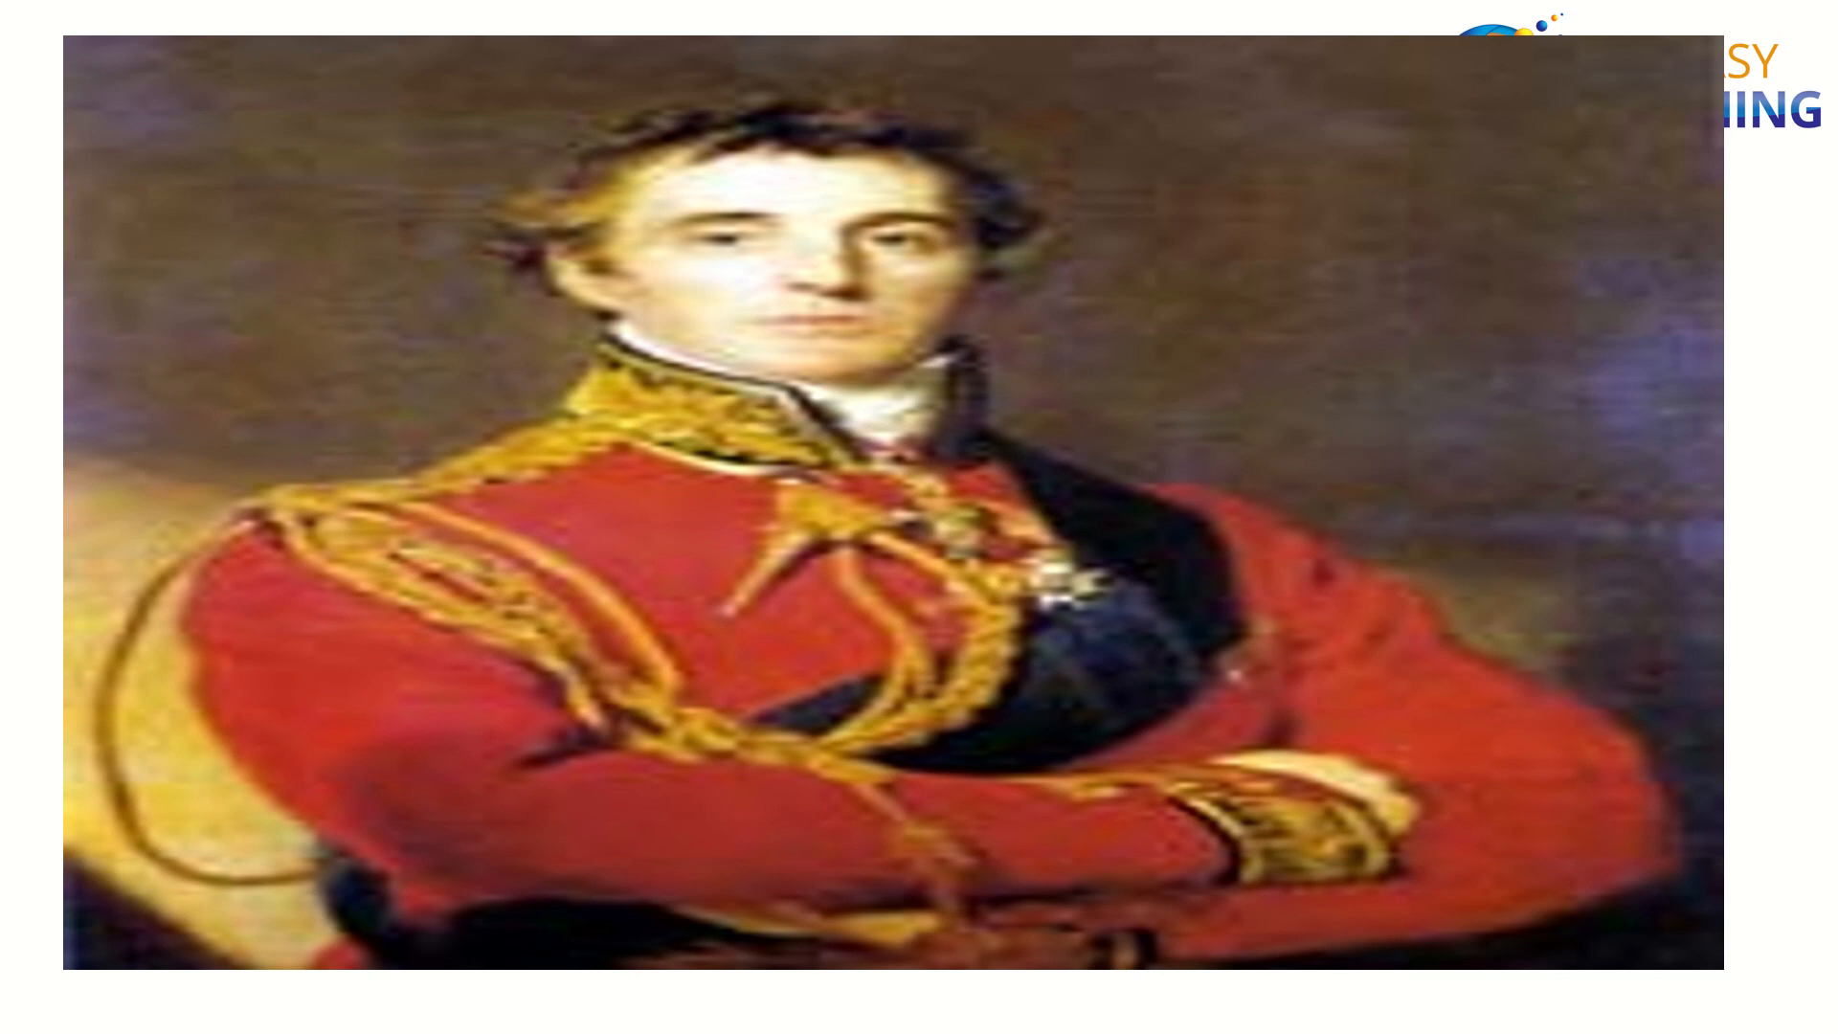
mouse_move(295, 751)
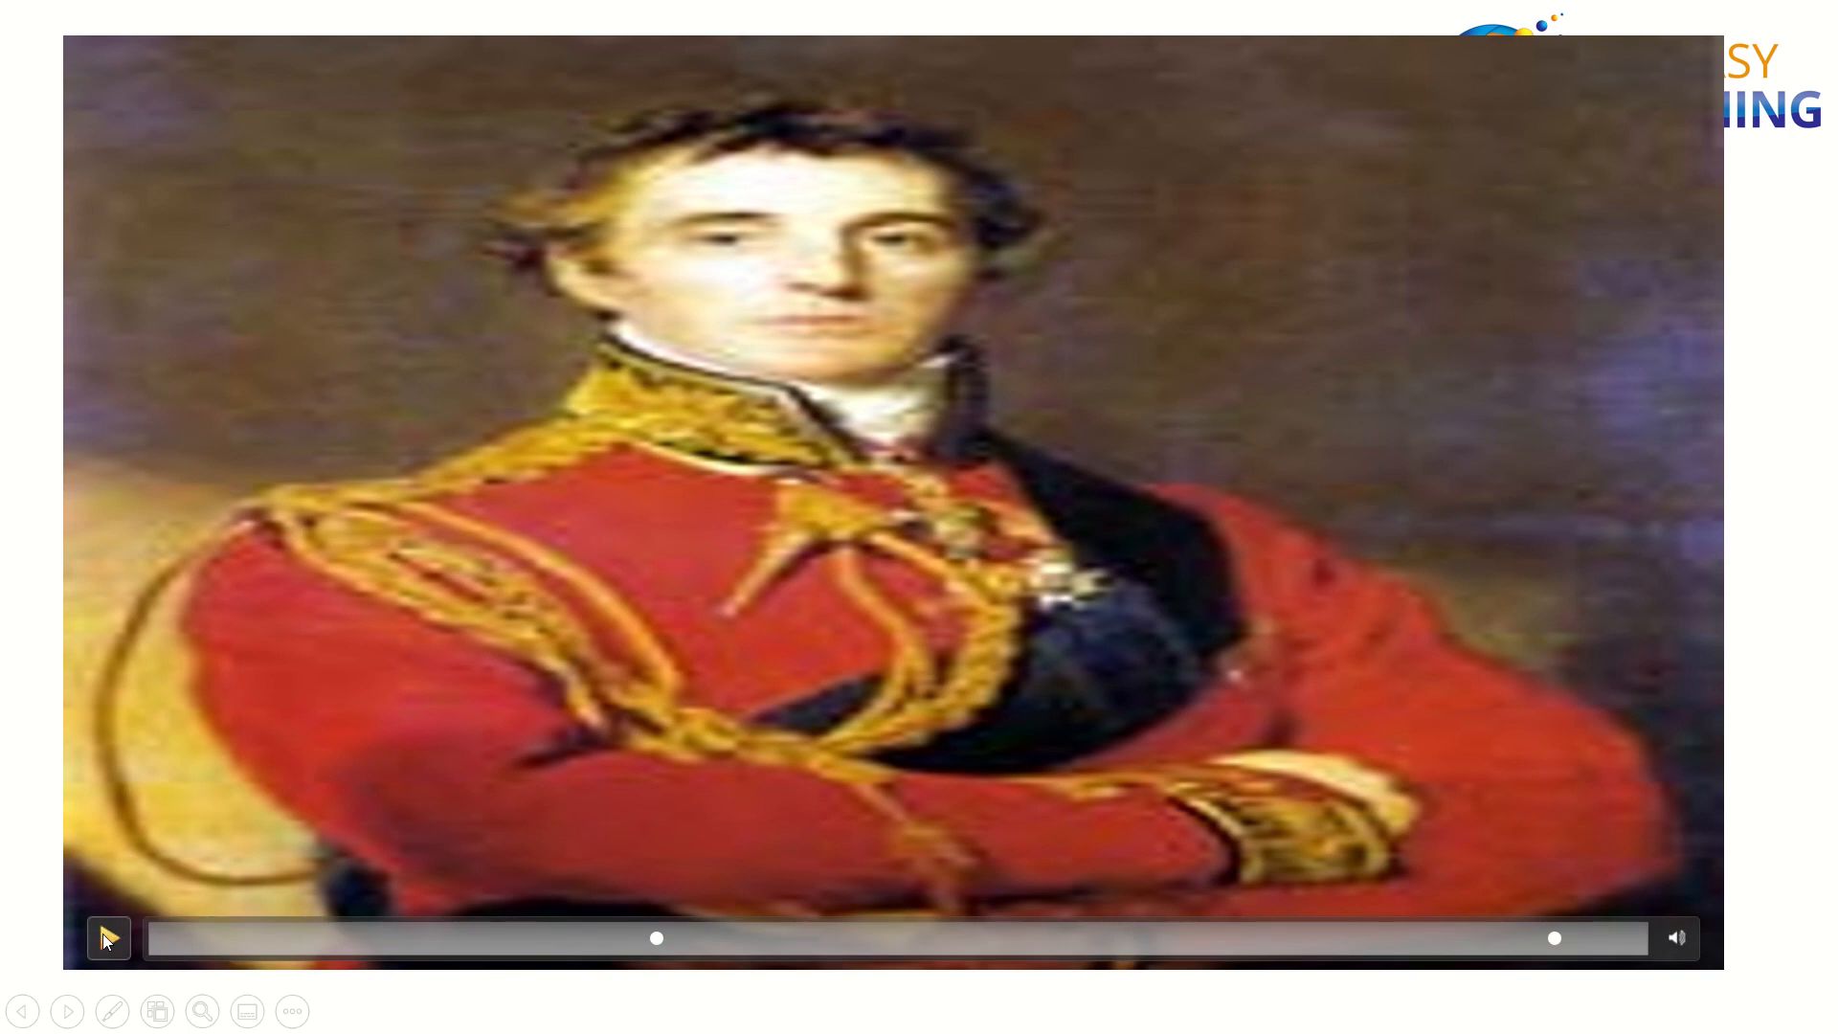
click(105, 936)
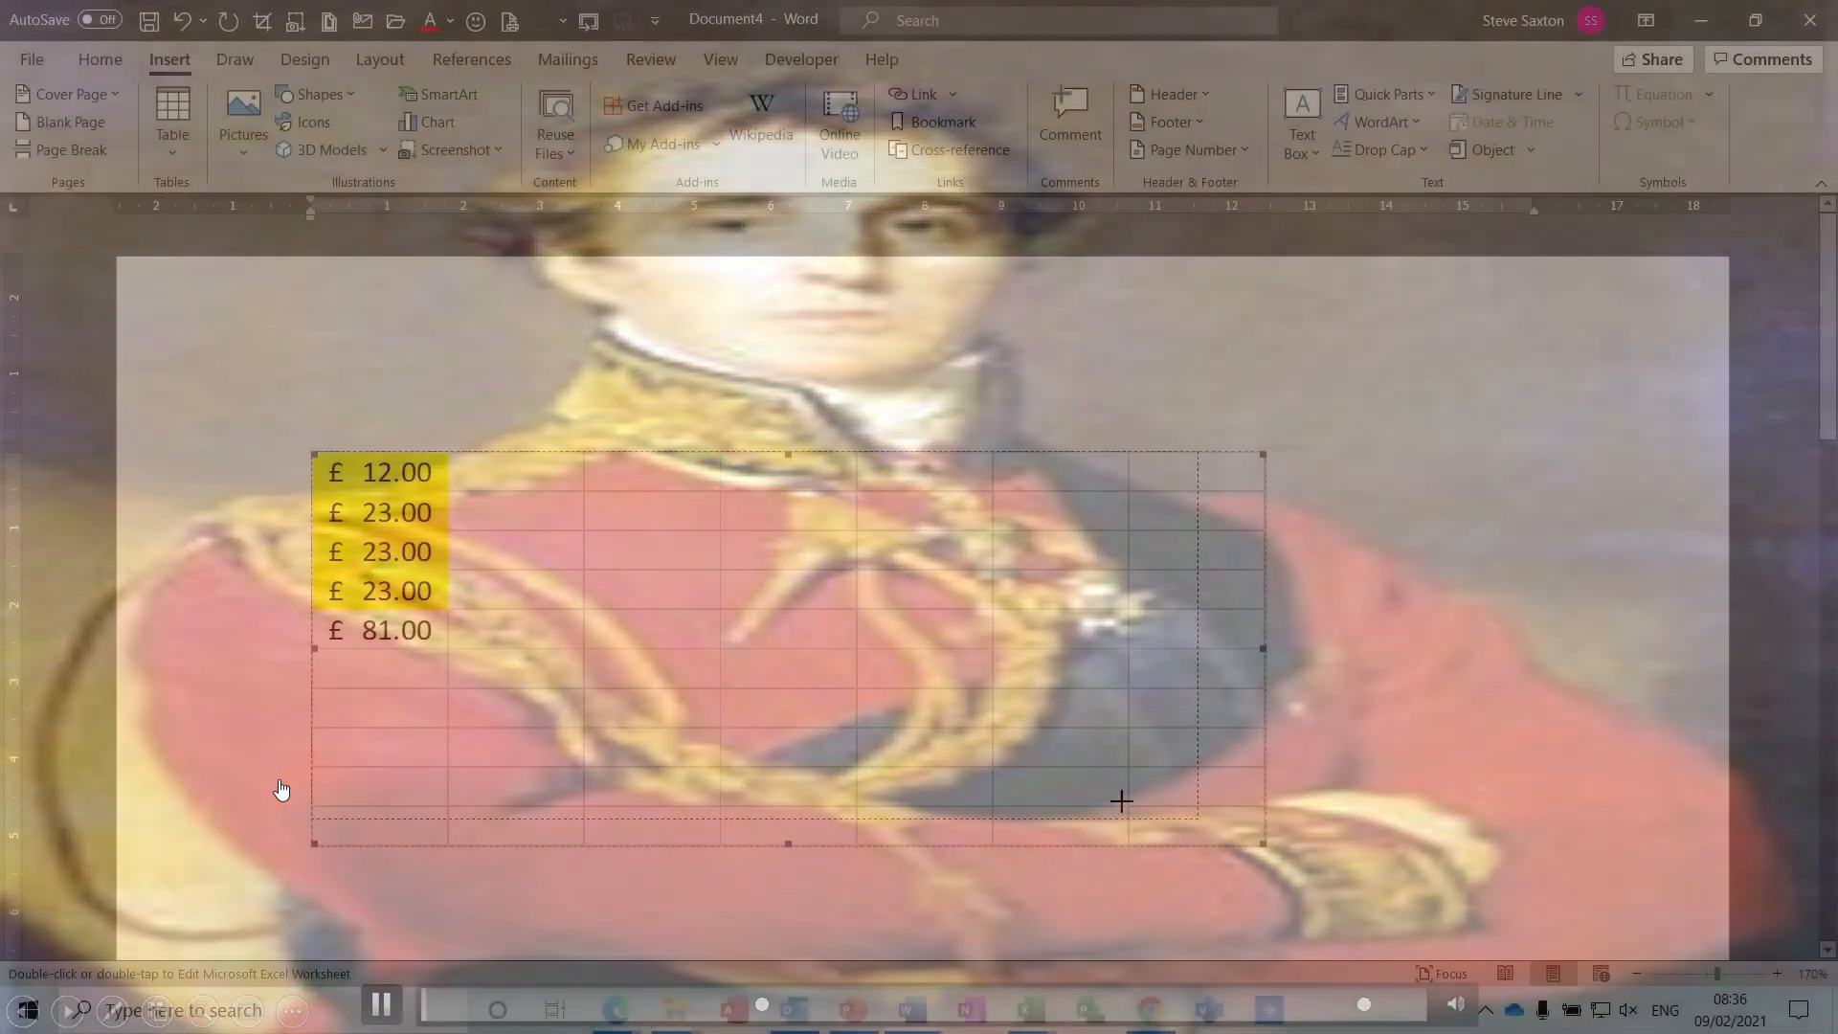